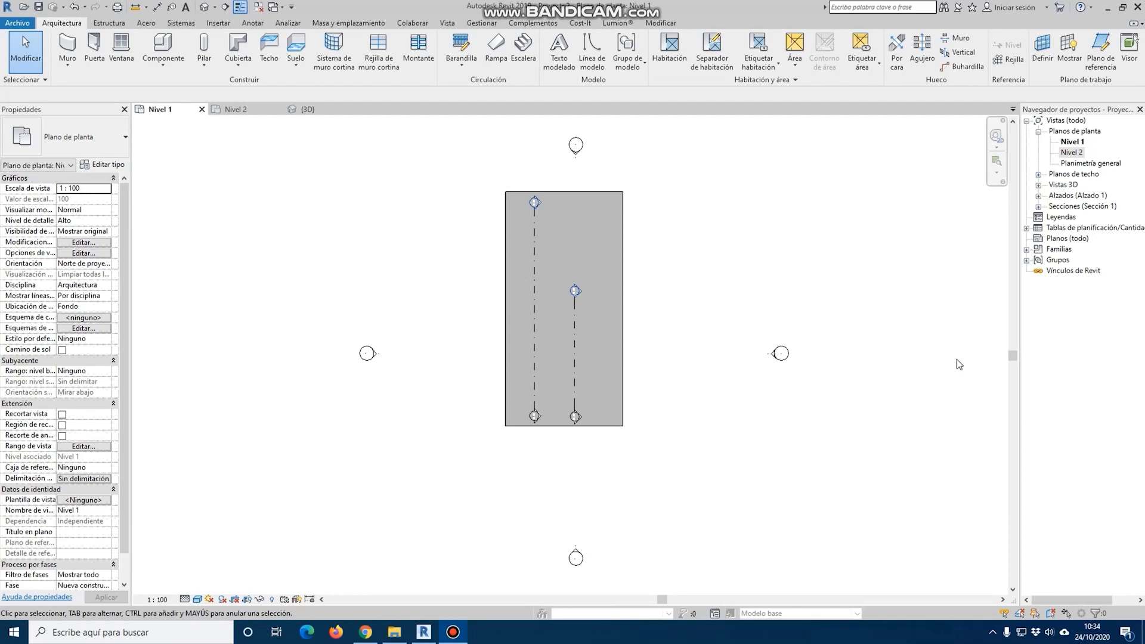
# Look over the Nivel 2 plan and the 3D model's slabs, then return to Nivel 1
pyautogui.click(238, 111)
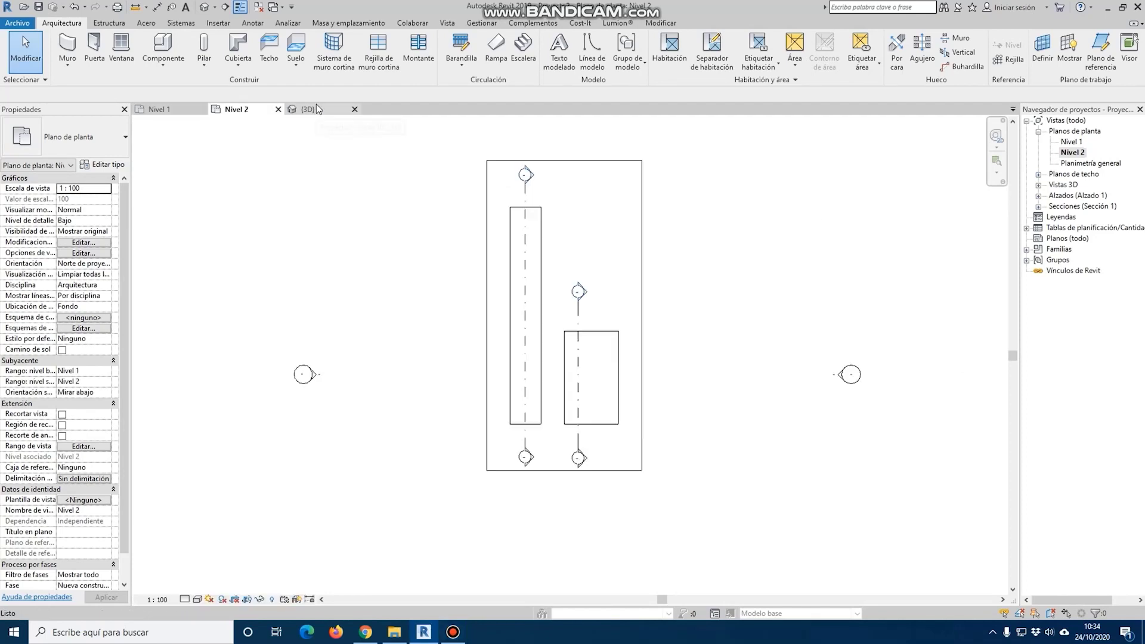
pyautogui.click(306, 109)
pyautogui.keyDown('shift'); pyautogui.moveTo(576, 438); pyautogui.dragTo(616, 389, button='middle'); pyautogui.keyUp('shift')
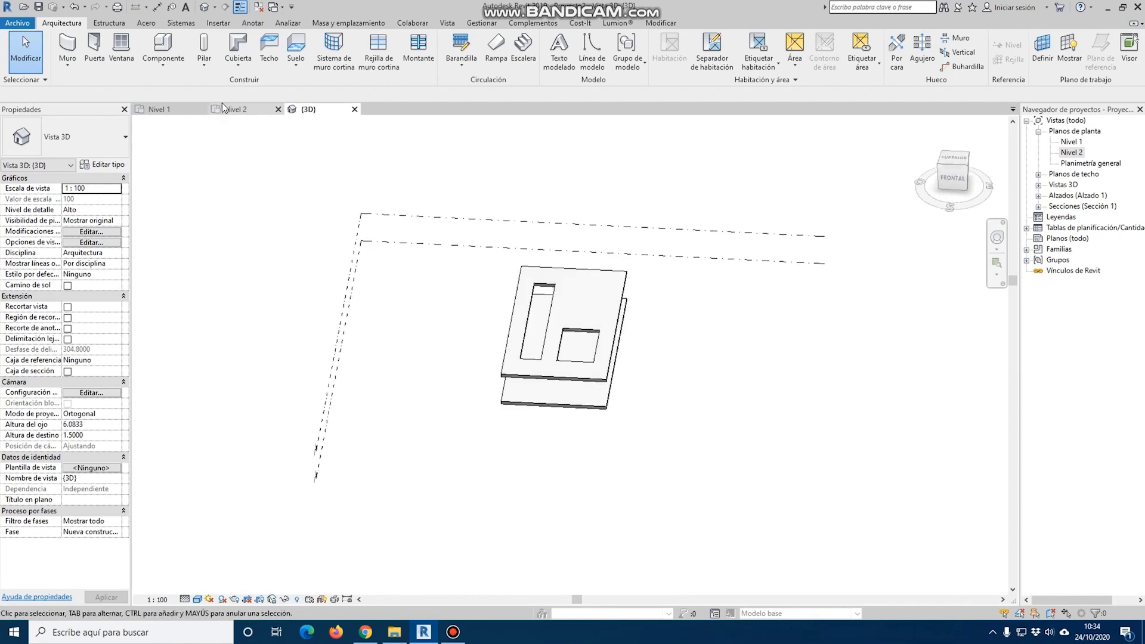
pyautogui.click(164, 109)
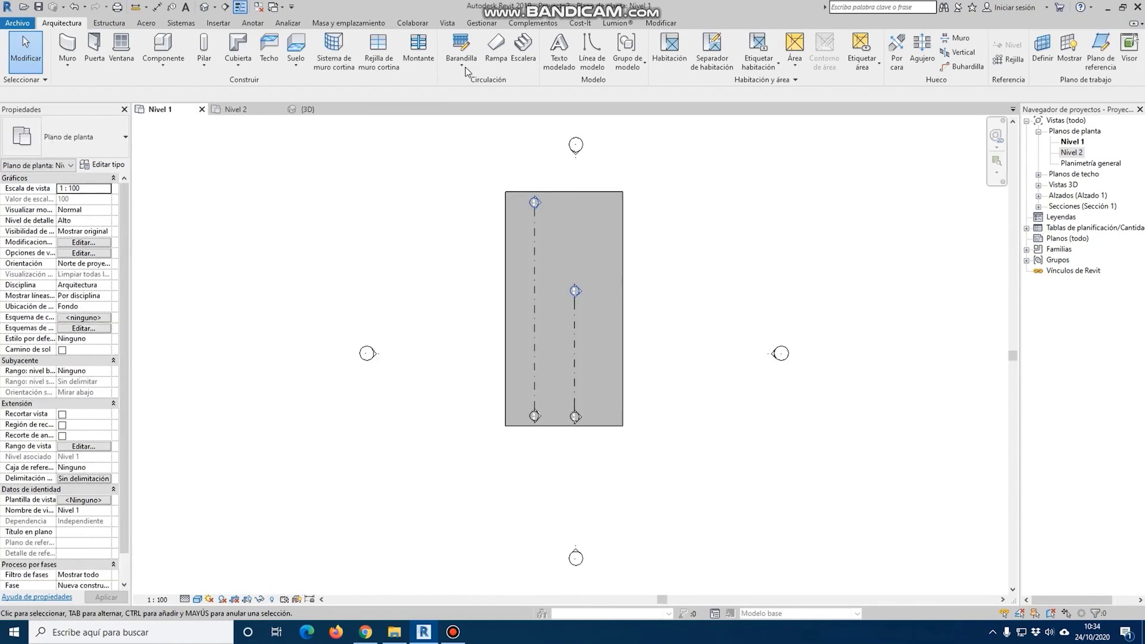
# Start a new ramp on Nivel 1, keeping the Coches 20% ramp type
pyautogui.click(497, 58)
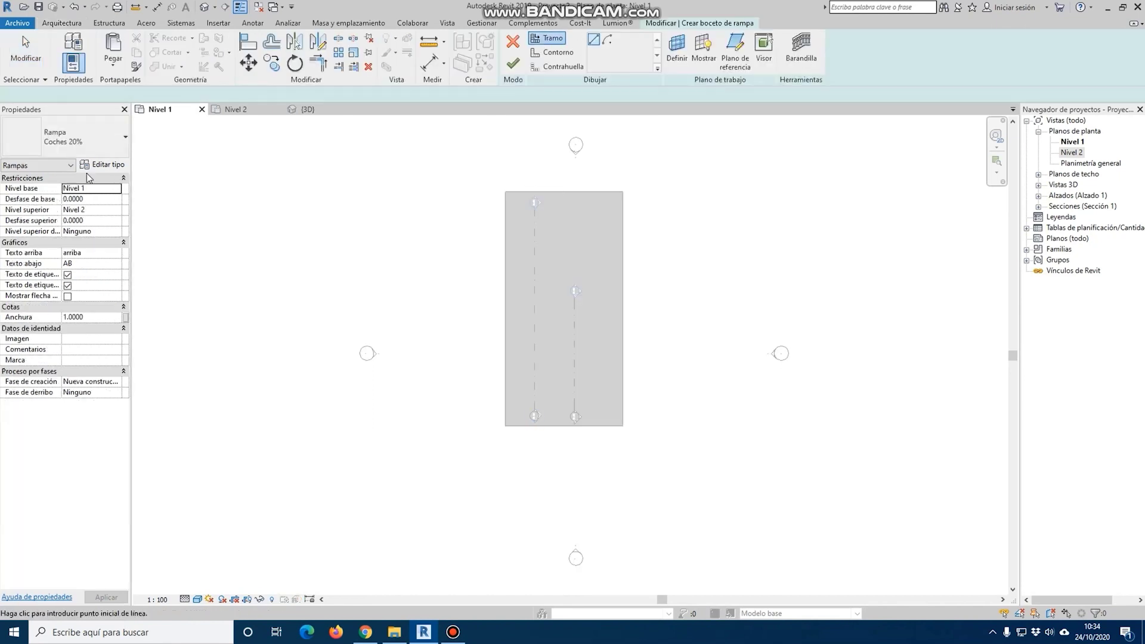
pyautogui.click(102, 165)
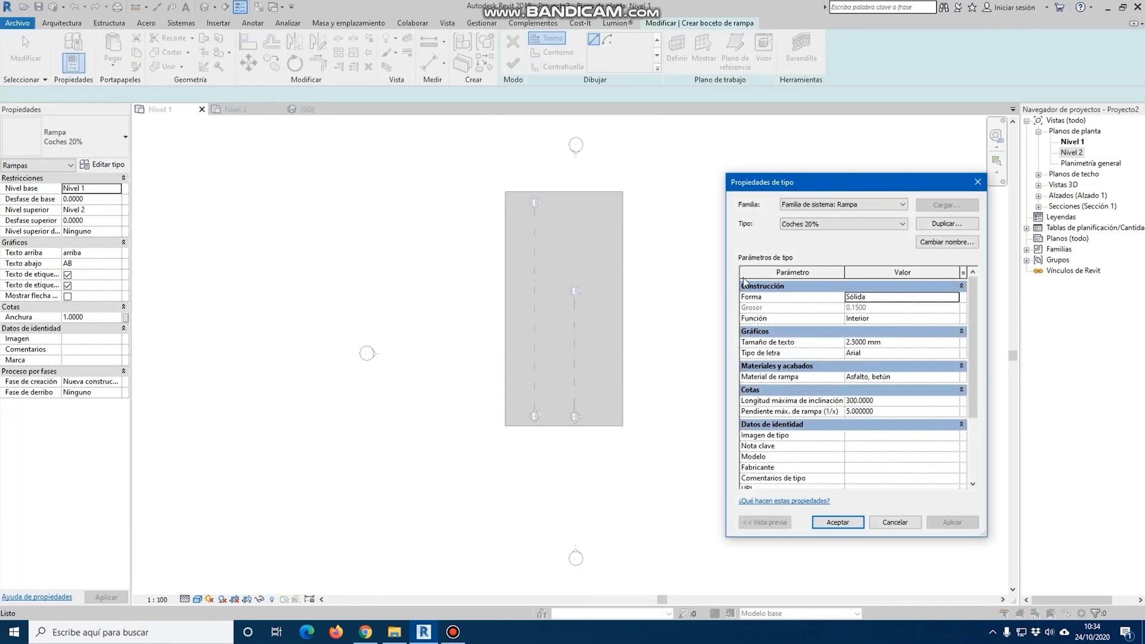
pyautogui.click(871, 224)
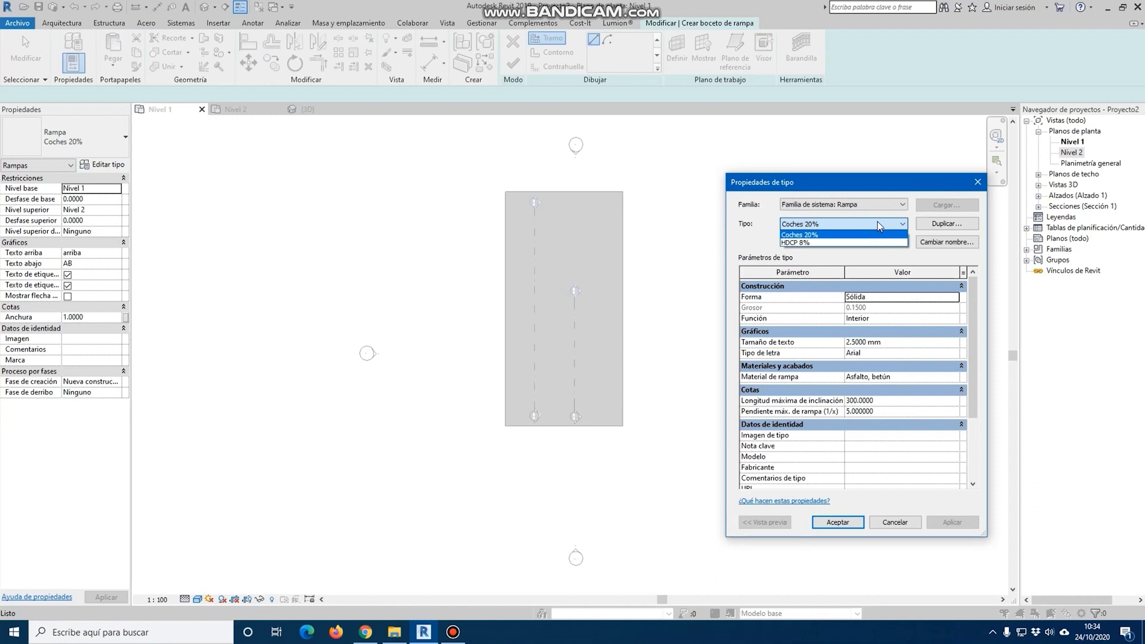
pyautogui.click(878, 220)
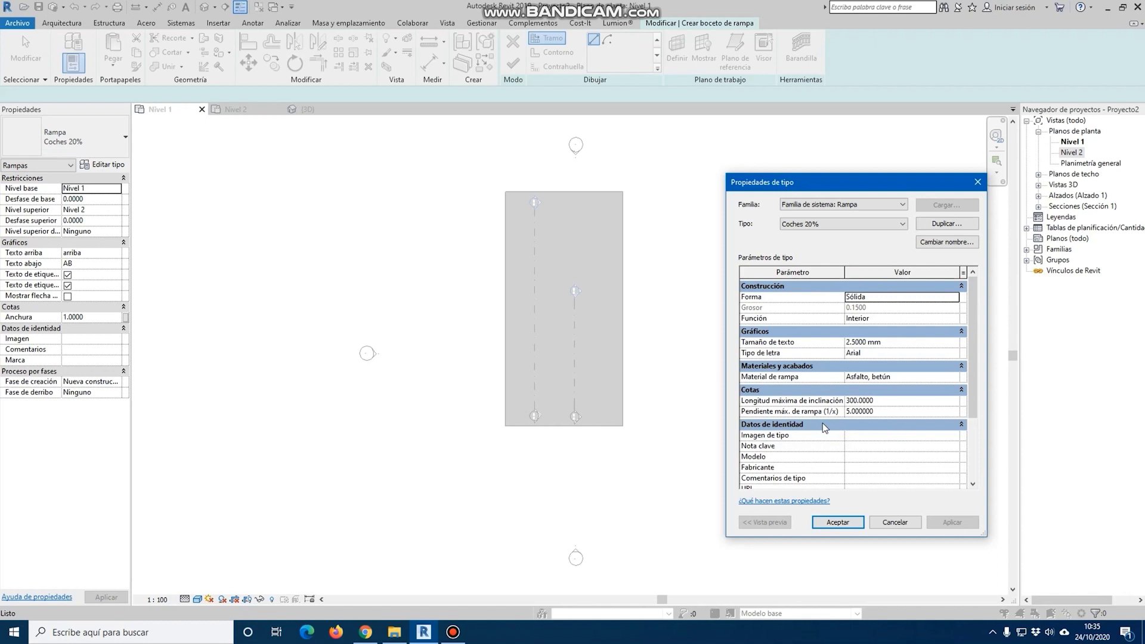
pyautogui.click(977, 182)
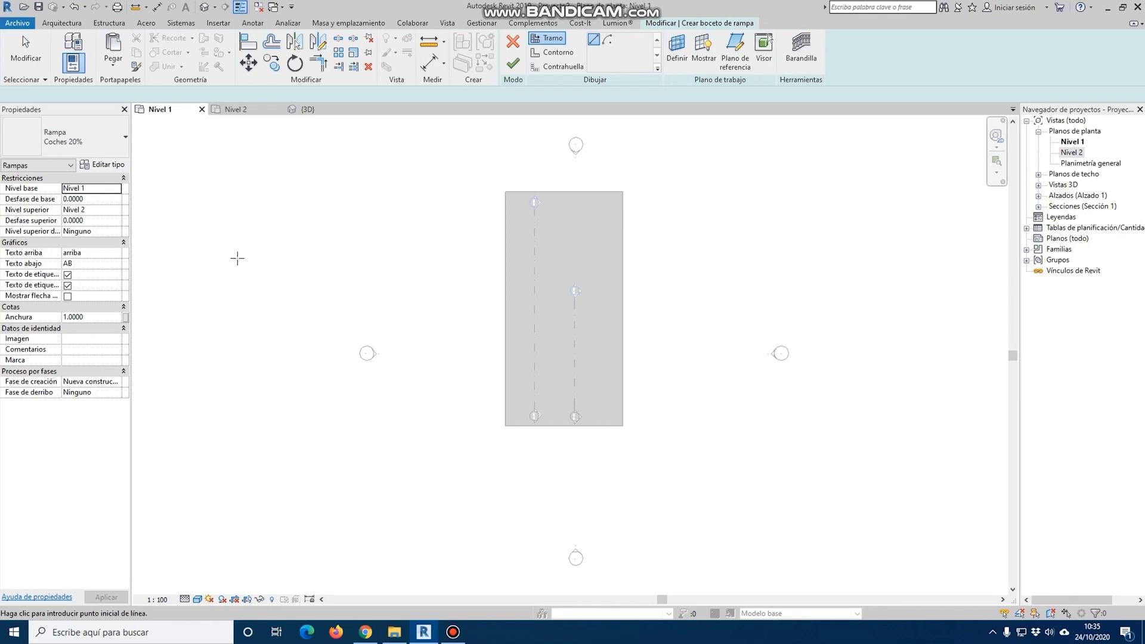
# On Nivel 2, measure the left opening and set the ramp width to 2
pyautogui.click(239, 111)
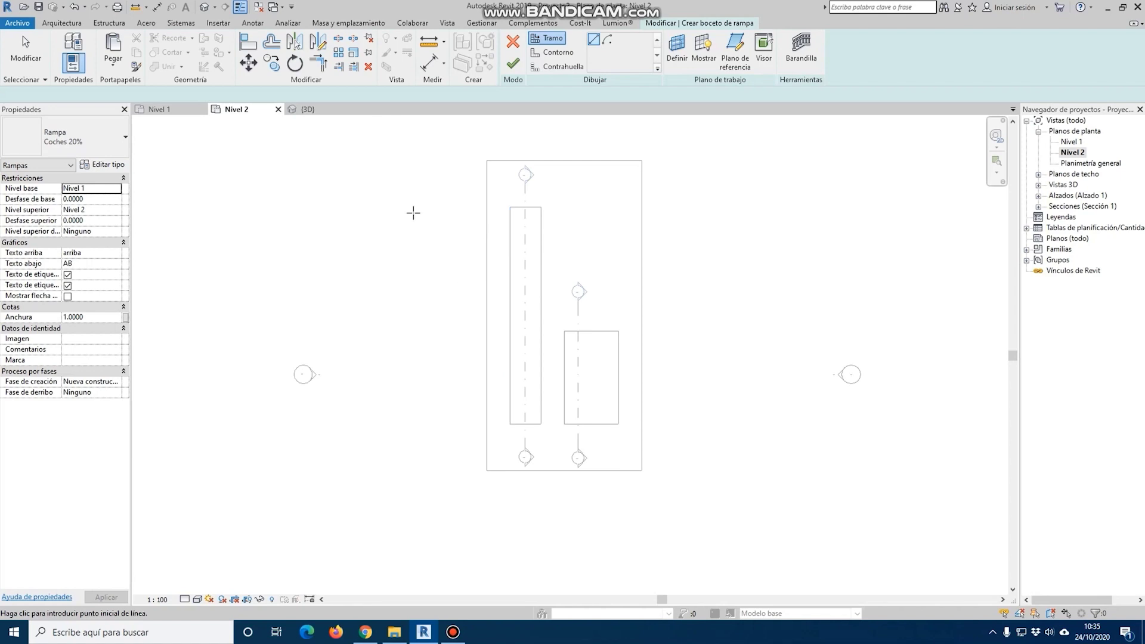
pyautogui.click(429, 41)
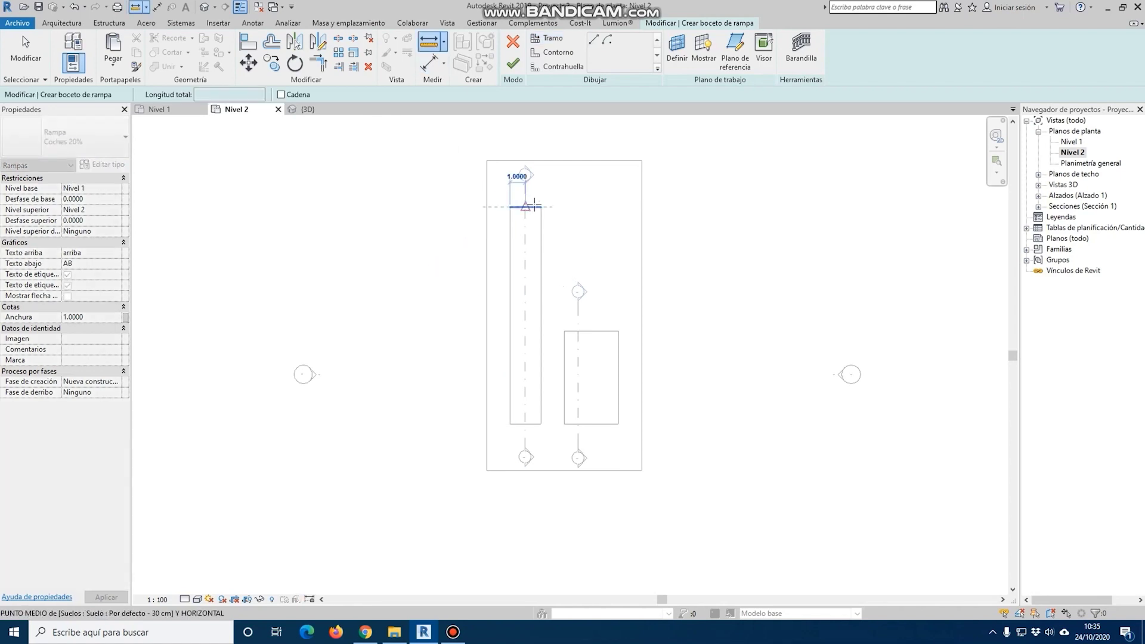
pyautogui.click(540, 206)
pyautogui.press('Escape')
pyautogui.press('Escape')
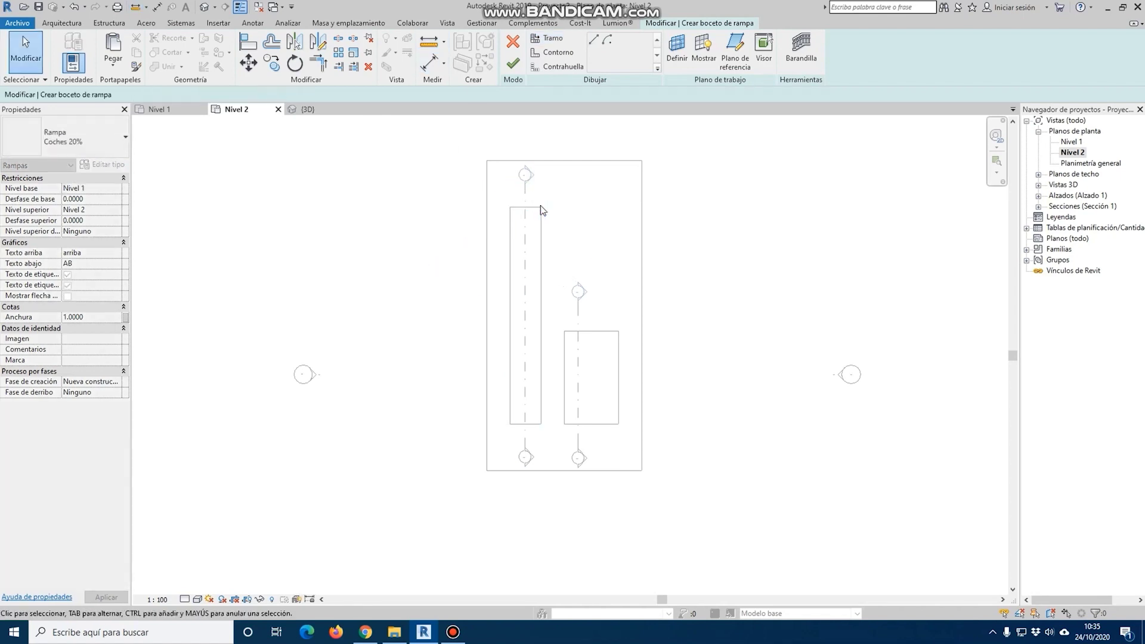
pyautogui.click(98, 316)
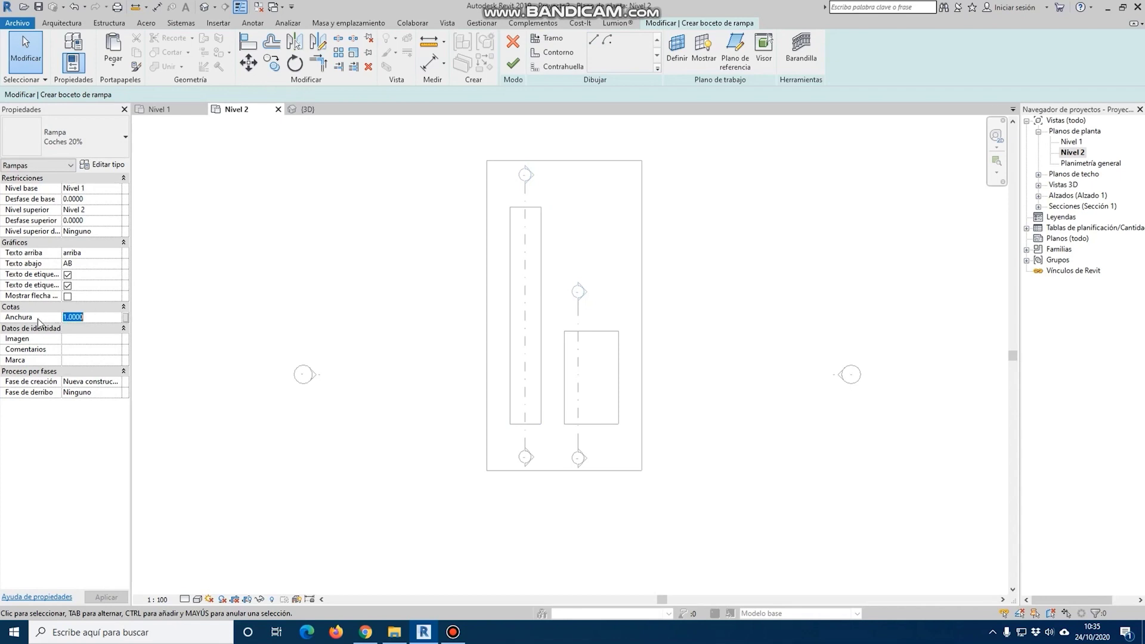
pyautogui.write('2')
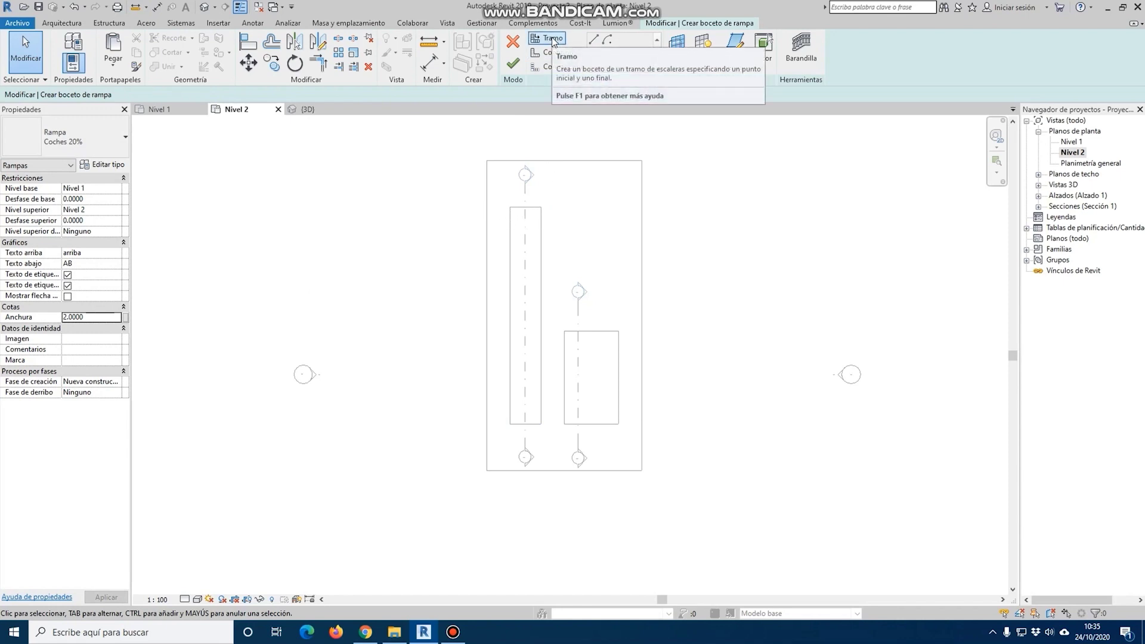
# Sketch the ramp run from the opening's bottom midpoint up to its top edge
pyautogui.click(553, 58)
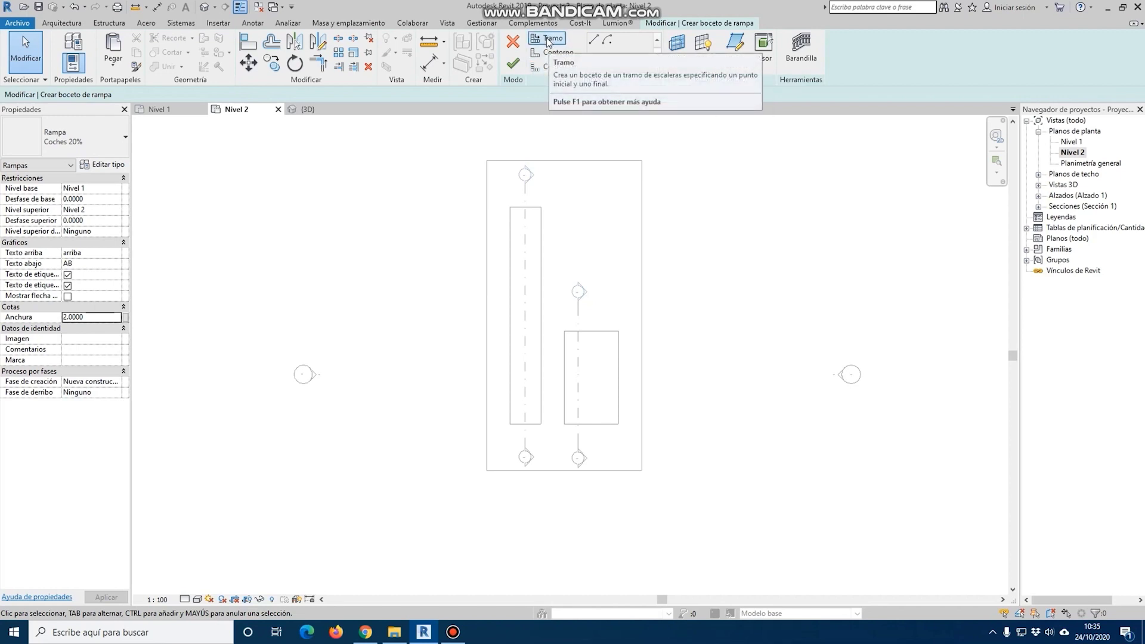
pyautogui.click(548, 40)
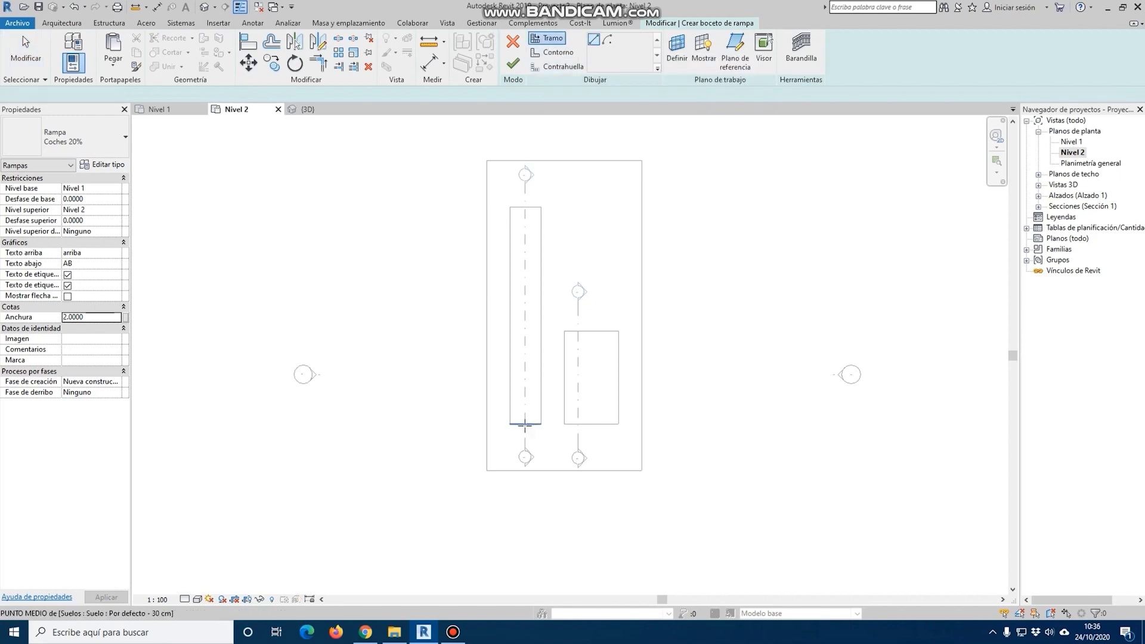
pyautogui.click(525, 425)
pyautogui.click(526, 207)
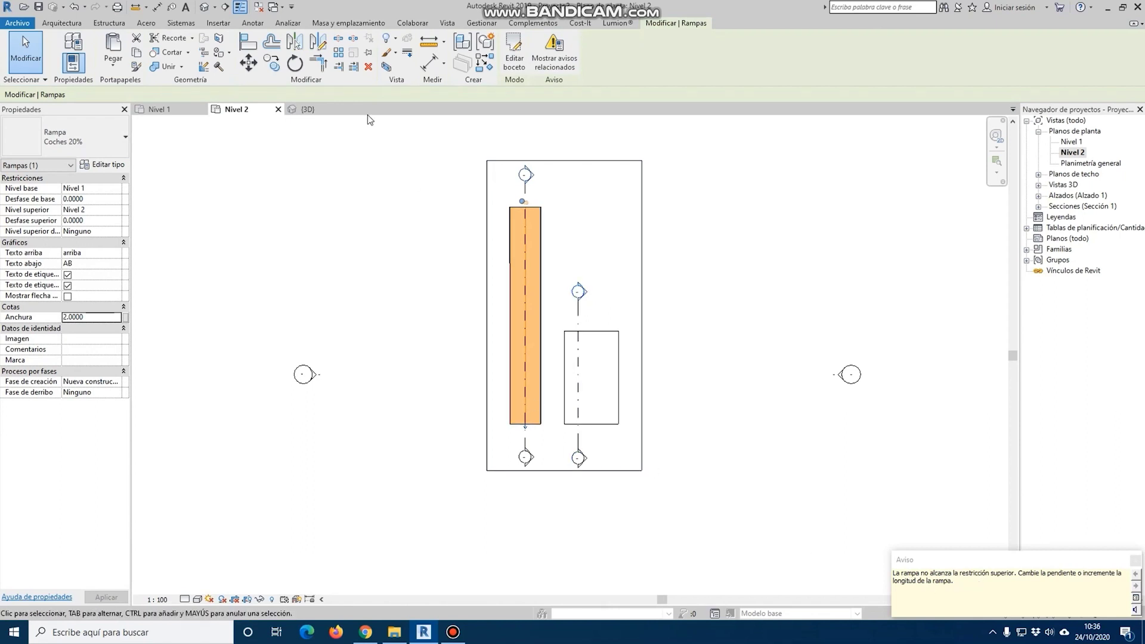
# Open Sección 1 and set the Coches 20% type's maximum ramp slope to 1
pyautogui.doubleClick(535, 177)
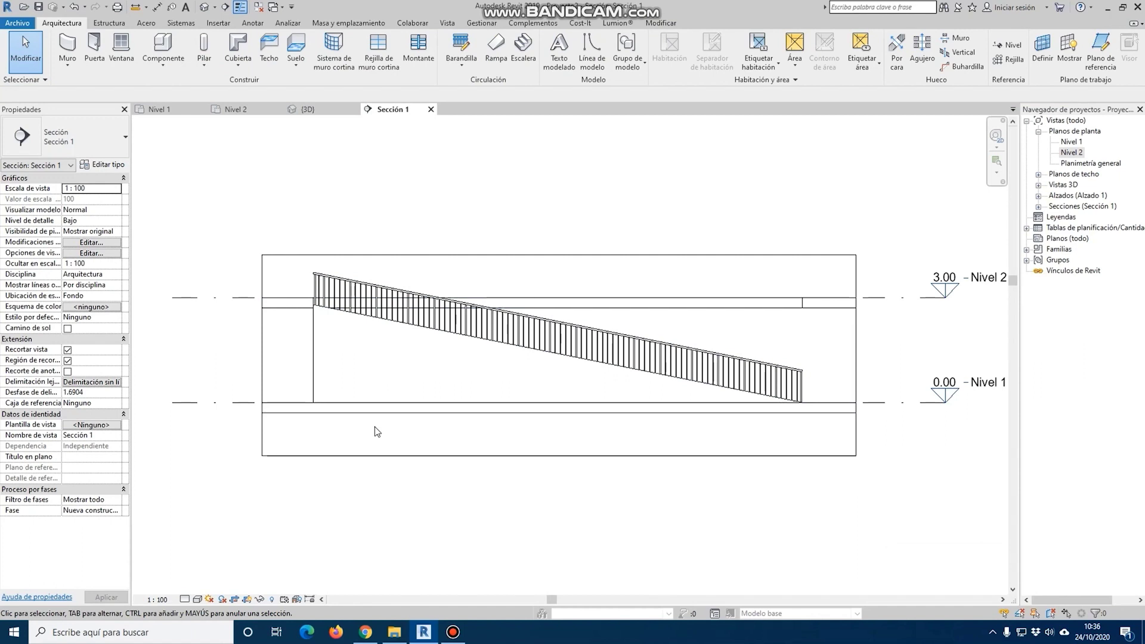
pyautogui.click(316, 354)
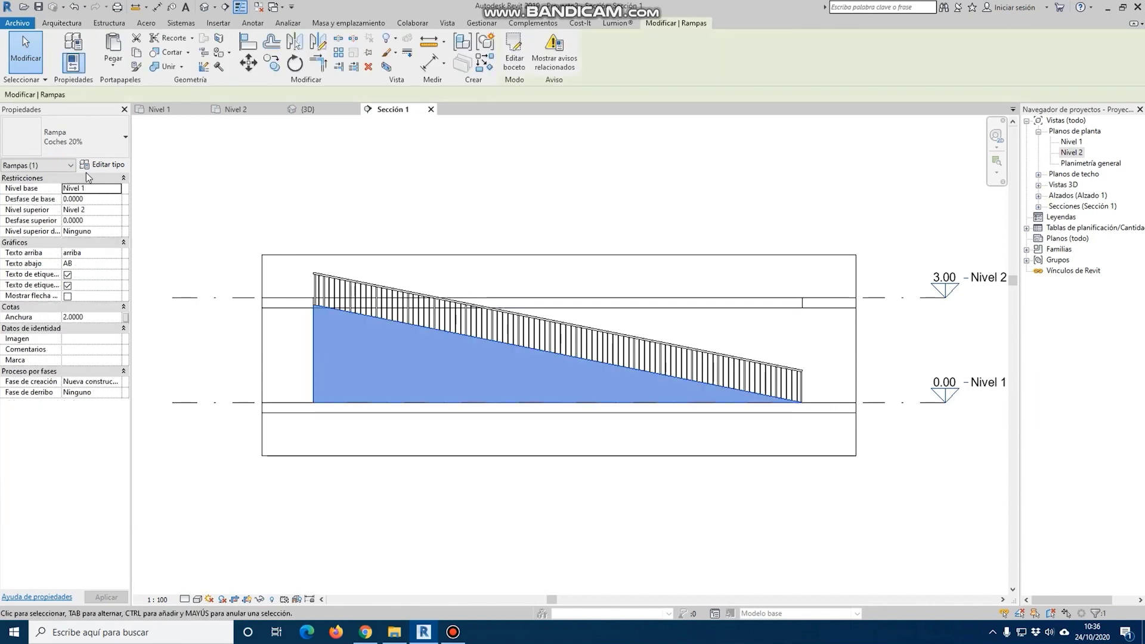
pyautogui.click(102, 165)
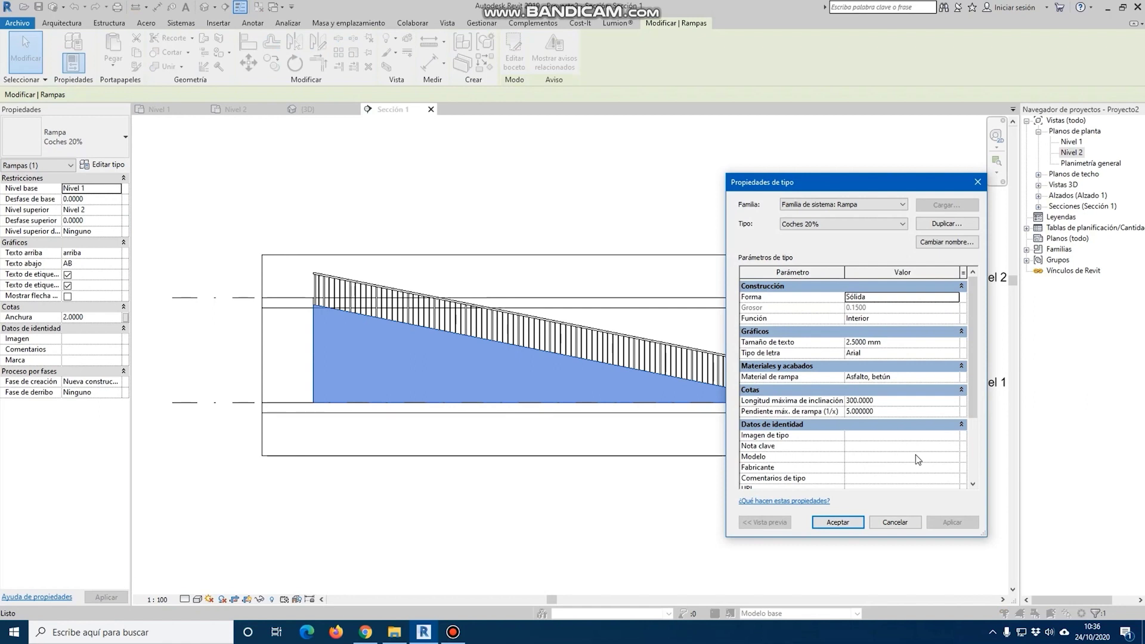
pyautogui.click(885, 410)
pyautogui.write('1')
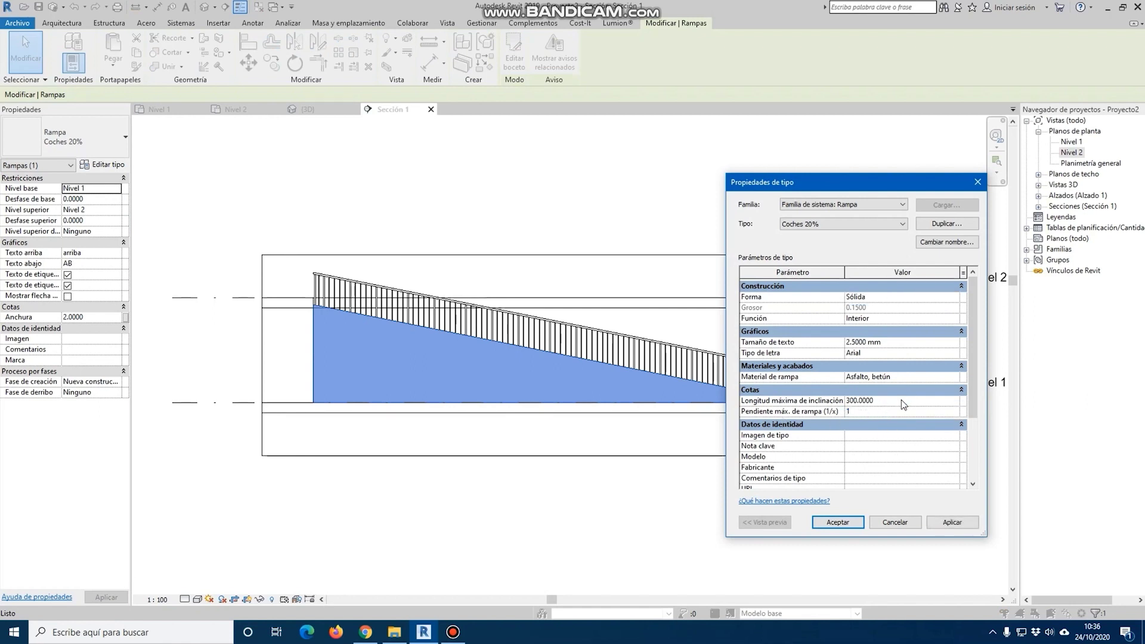
pyautogui.click(903, 400)
pyautogui.click(955, 523)
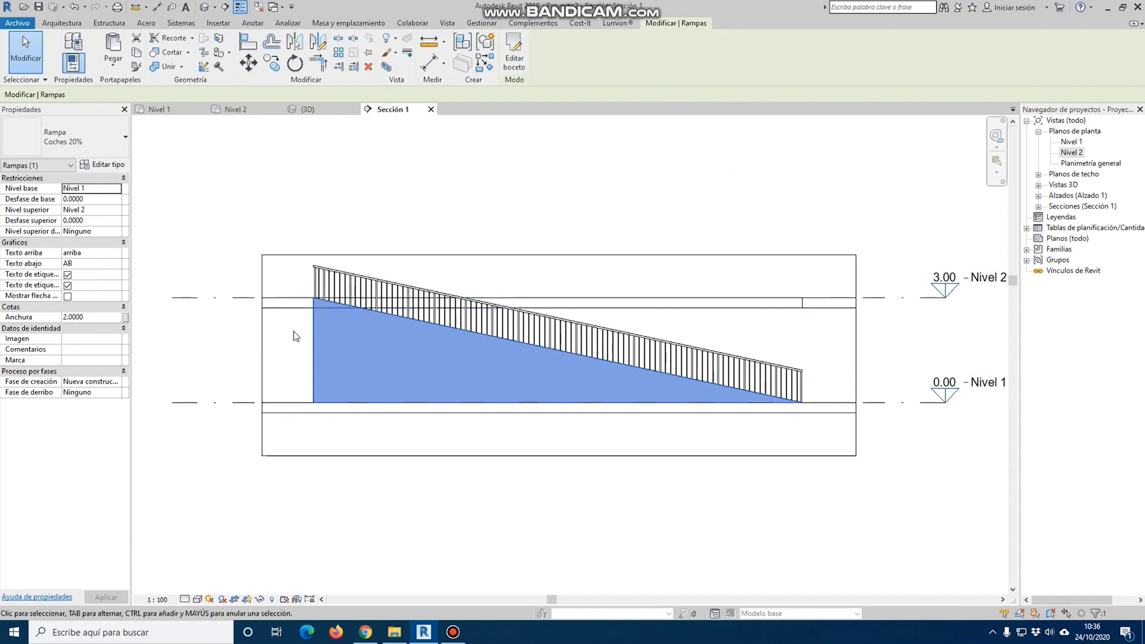
# Place a slope dimension on the ramp in Sección 1
pyautogui.click(286, 163)
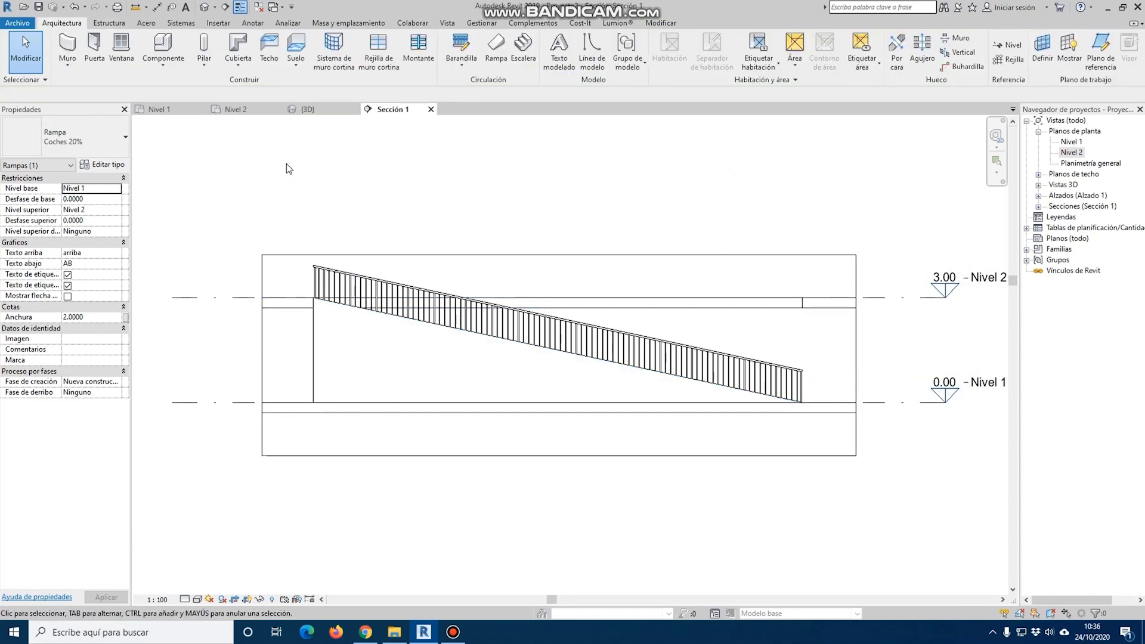
pyautogui.click(260, 26)
pyautogui.click(256, 68)
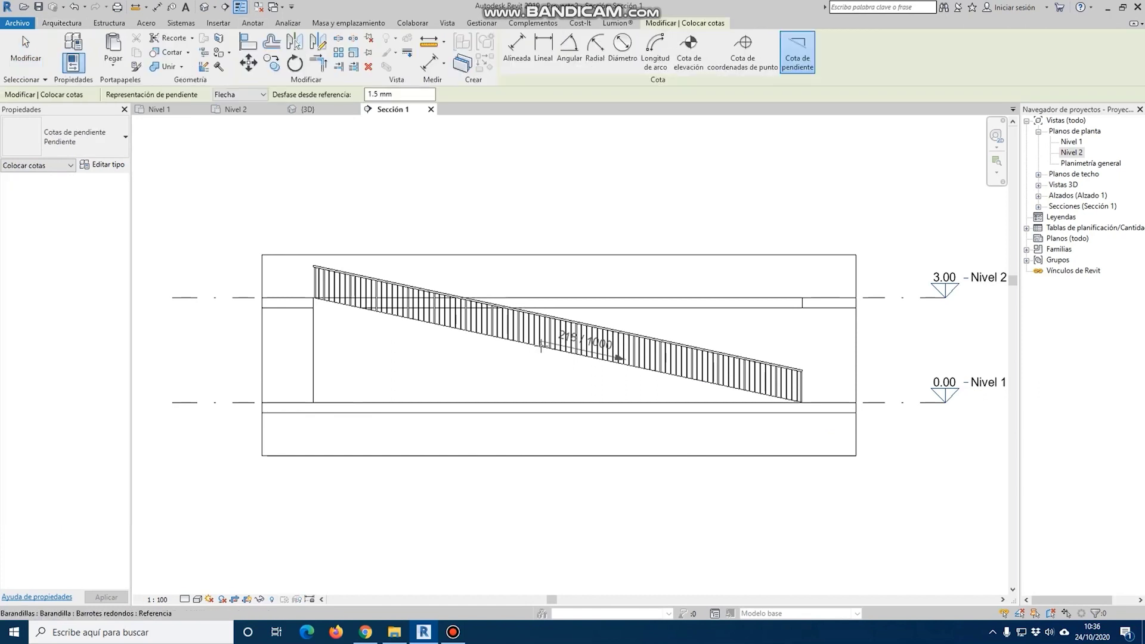
pyautogui.click(540, 351)
pyautogui.scroll(3, 533, 346)
pyautogui.click(716, 296)
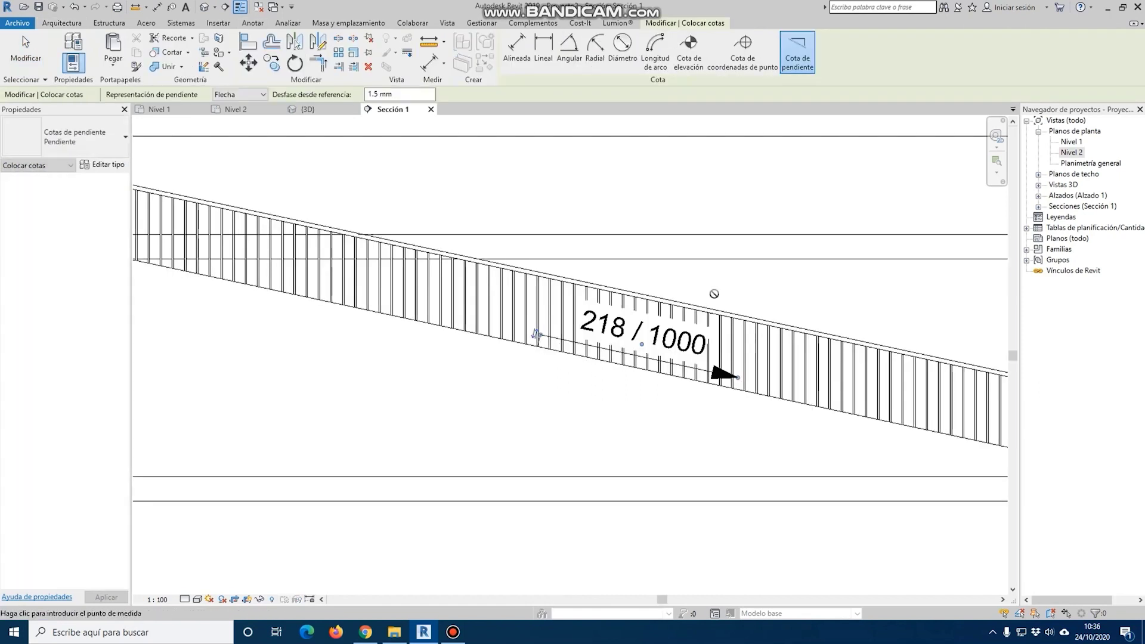
pyautogui.press('Escape')
pyautogui.press('Escape')
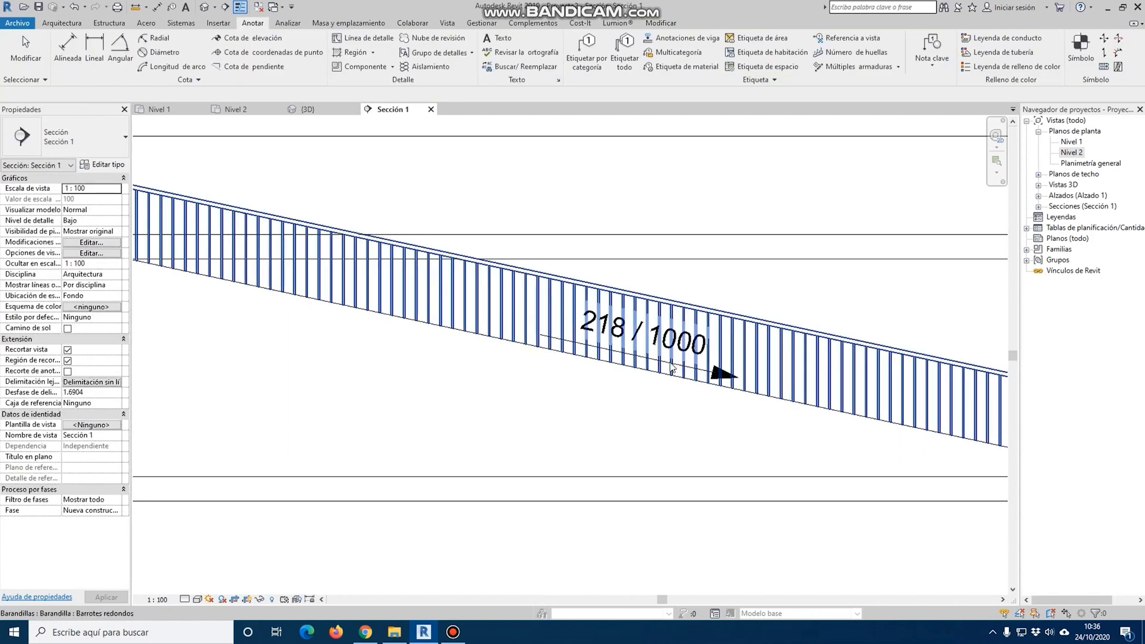
# Format the slope tag as a percentage rounded to 2 decimals, so it reads 21.84
pyautogui.scroll(3, 708, 379)
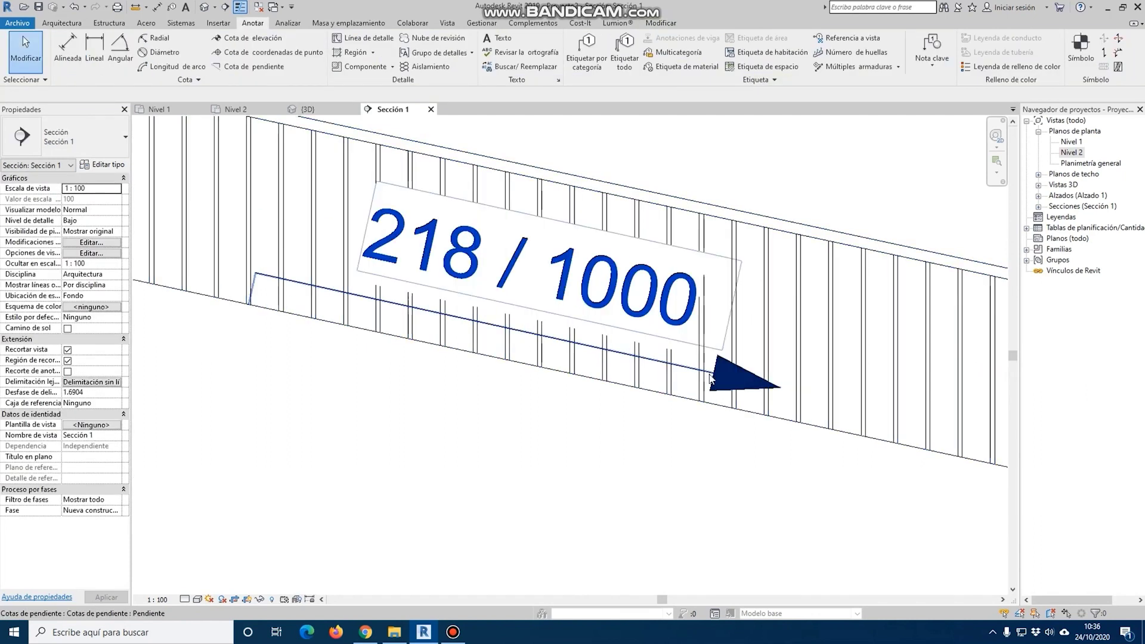
pyautogui.click(708, 379)
pyautogui.click(110, 165)
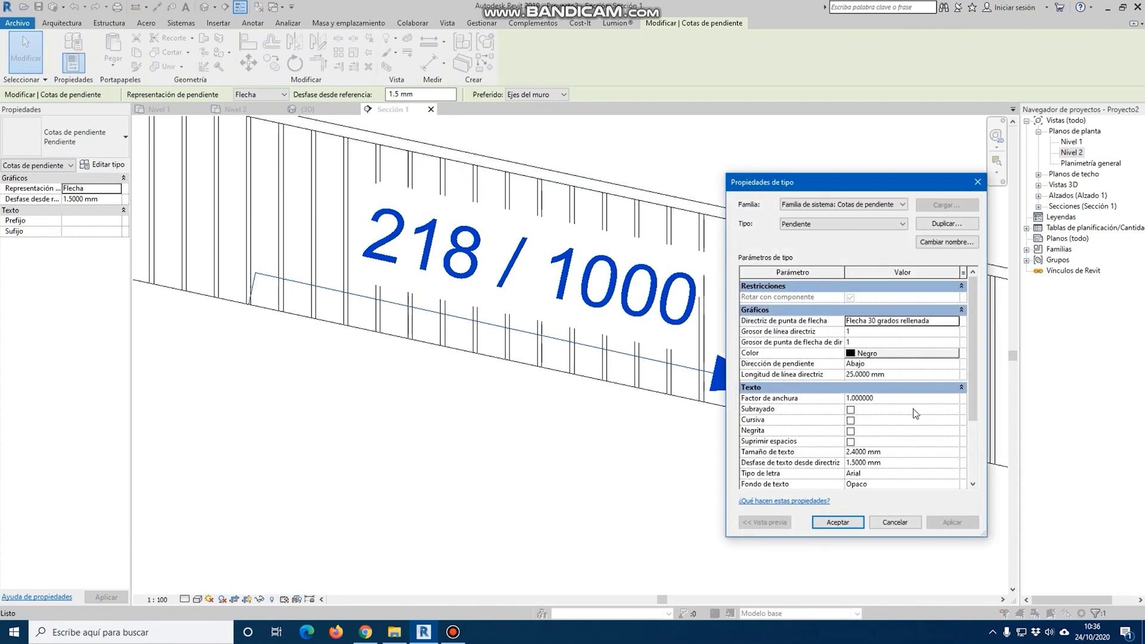
pyautogui.scroll(-3, 921, 408)
pyautogui.click(920, 424)
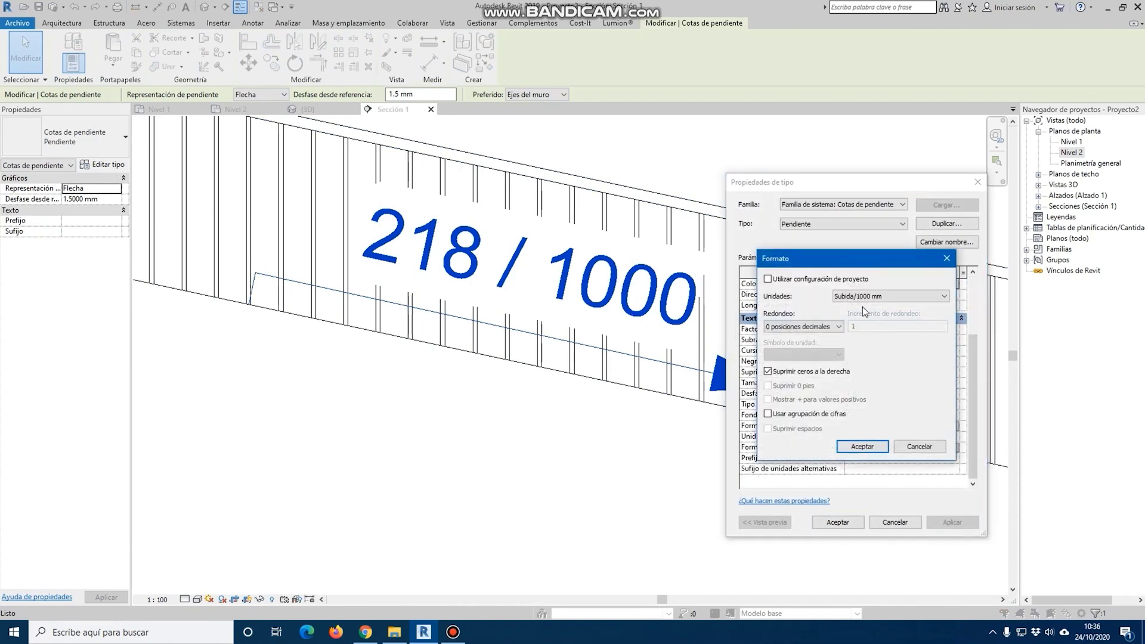
pyautogui.click(882, 296)
pyautogui.click(876, 362)
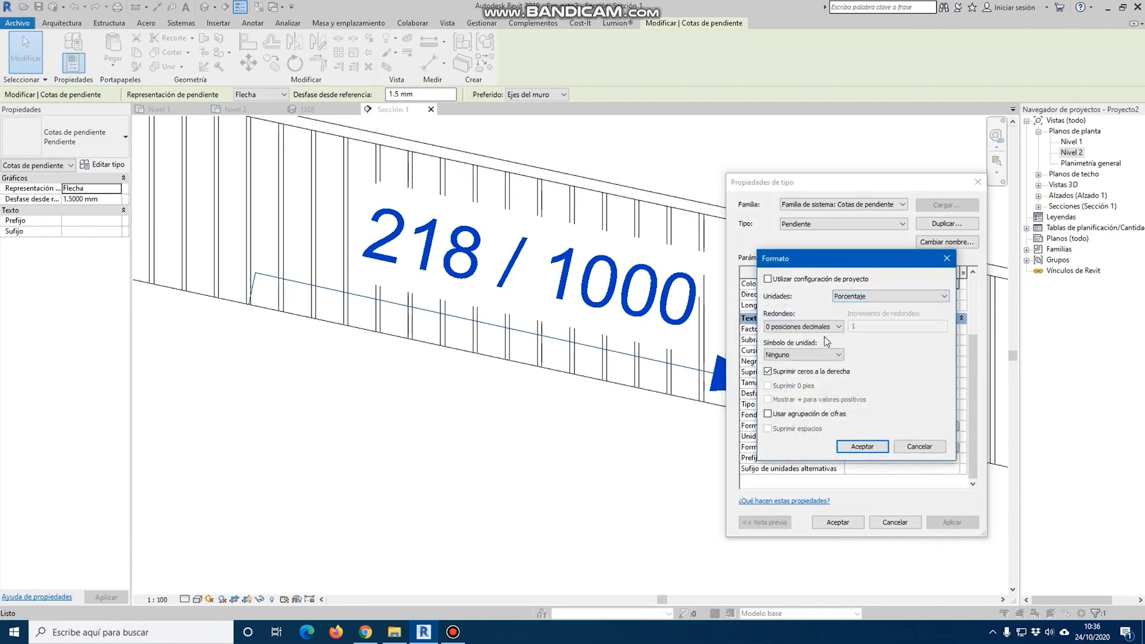
pyautogui.click(825, 326)
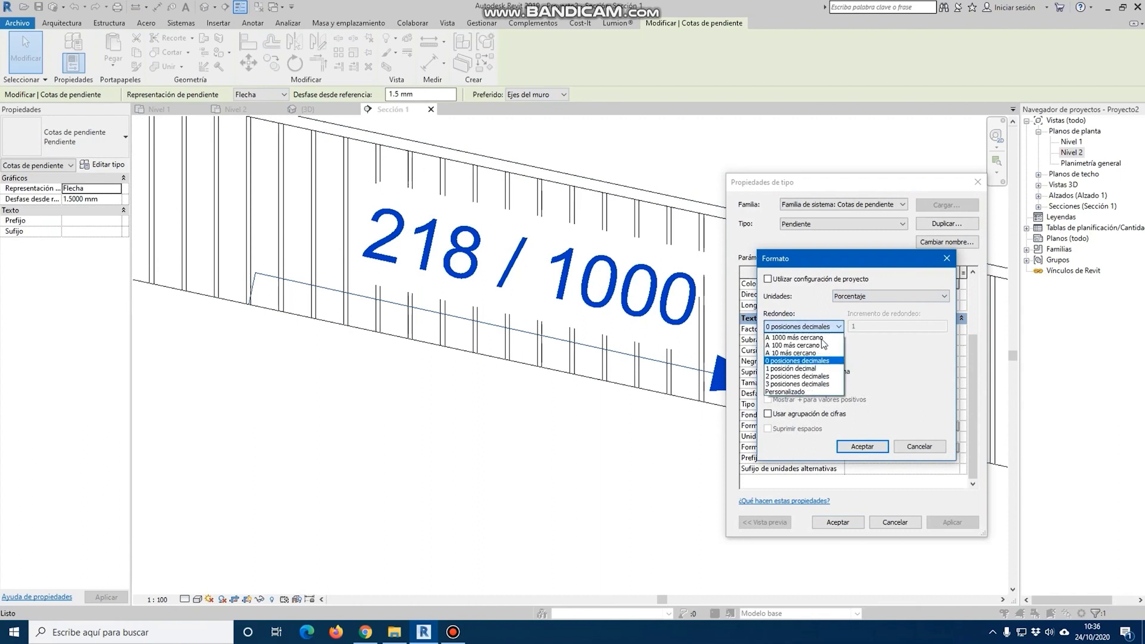
pyautogui.click(806, 376)
pyautogui.click(861, 448)
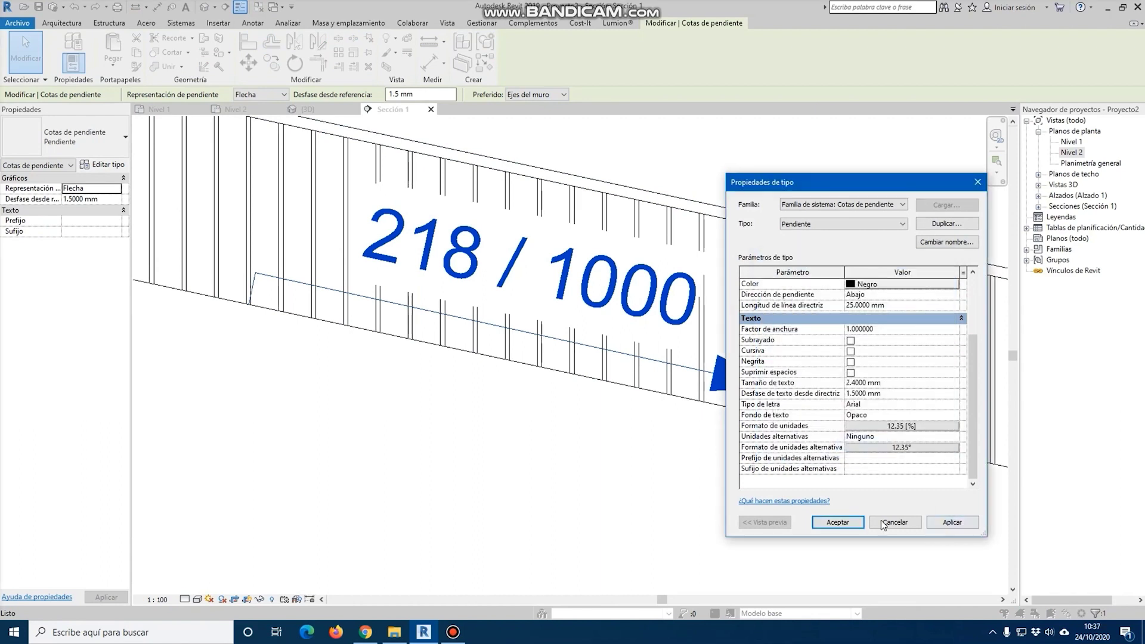
pyautogui.click(956, 522)
pyautogui.click(836, 522)
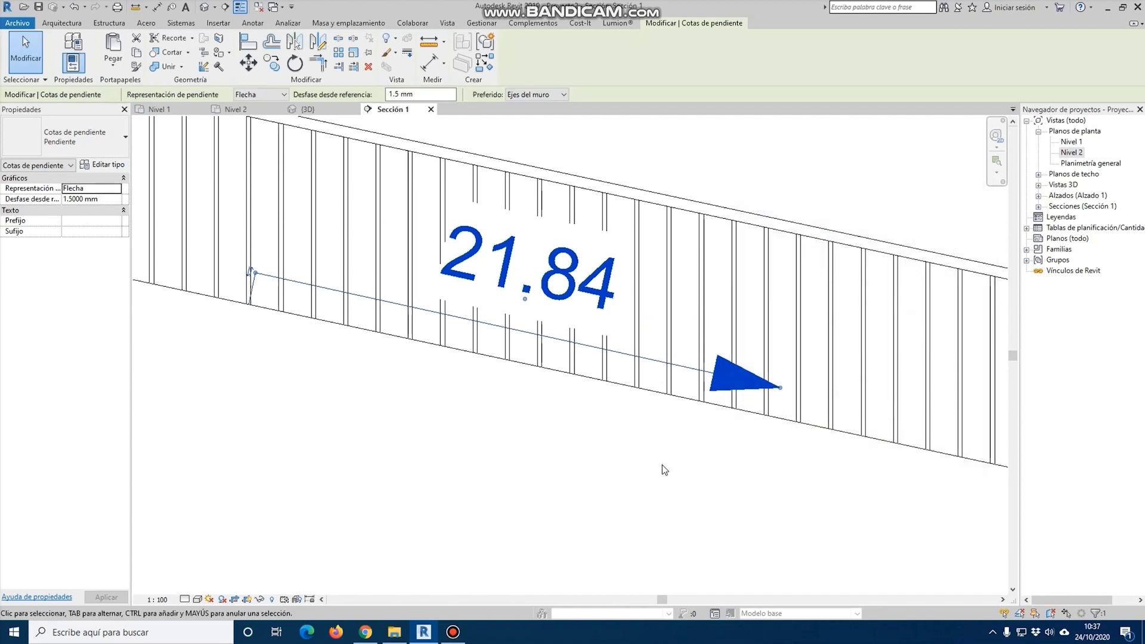
pyautogui.scroll(-2, 656, 417)
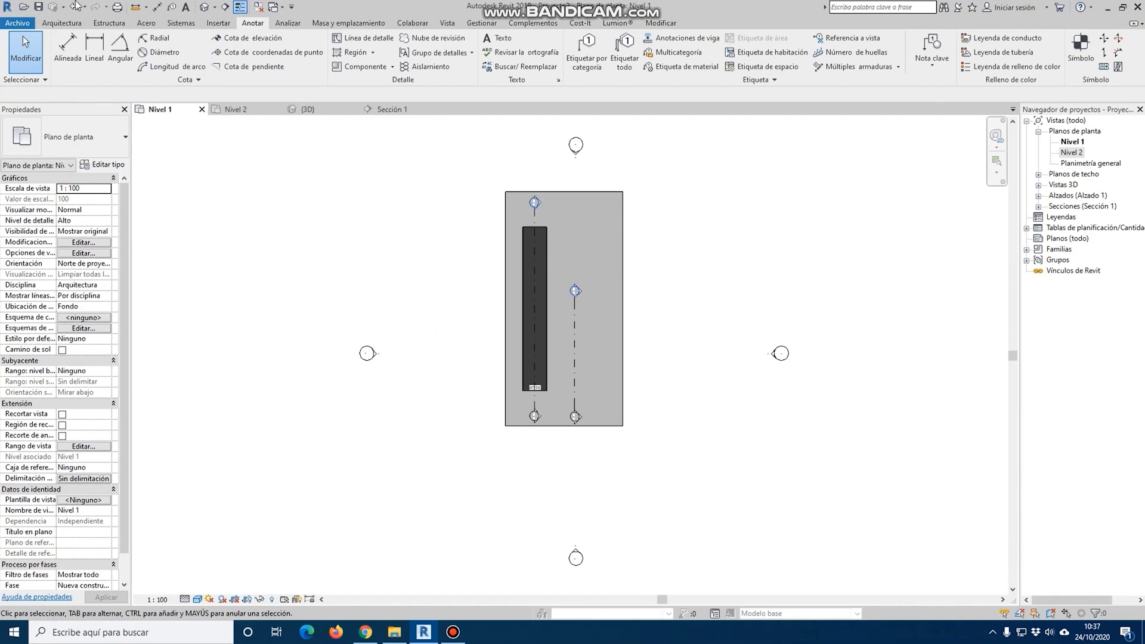
# Start a new stair on Nivel 1 from the Arquitectura tab
pyautogui.click(71, 23)
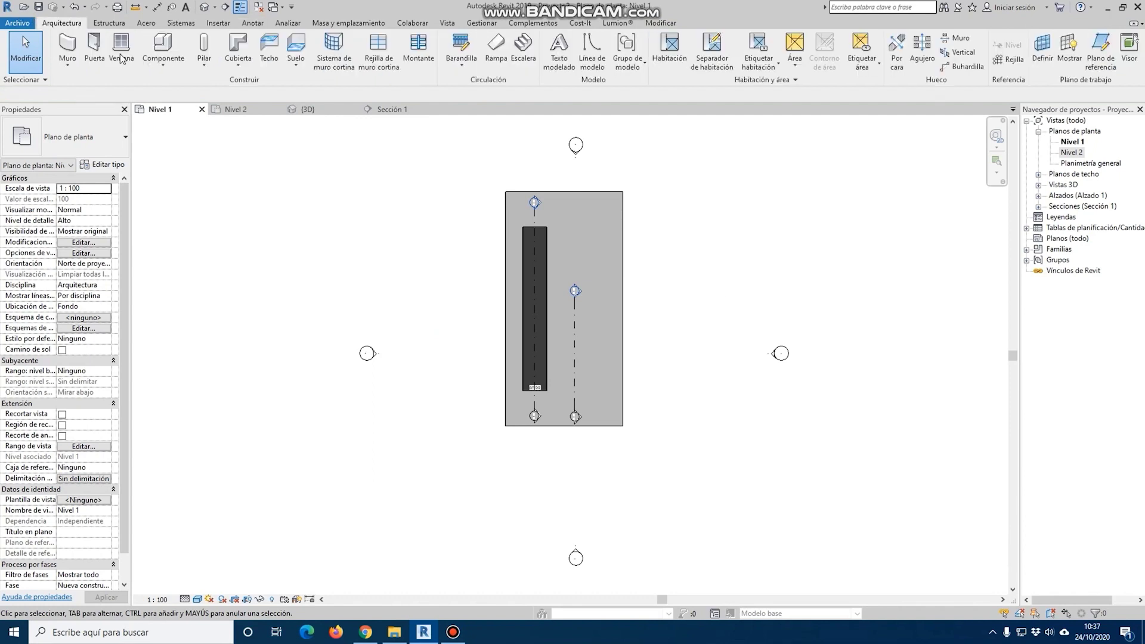
pyautogui.click(522, 53)
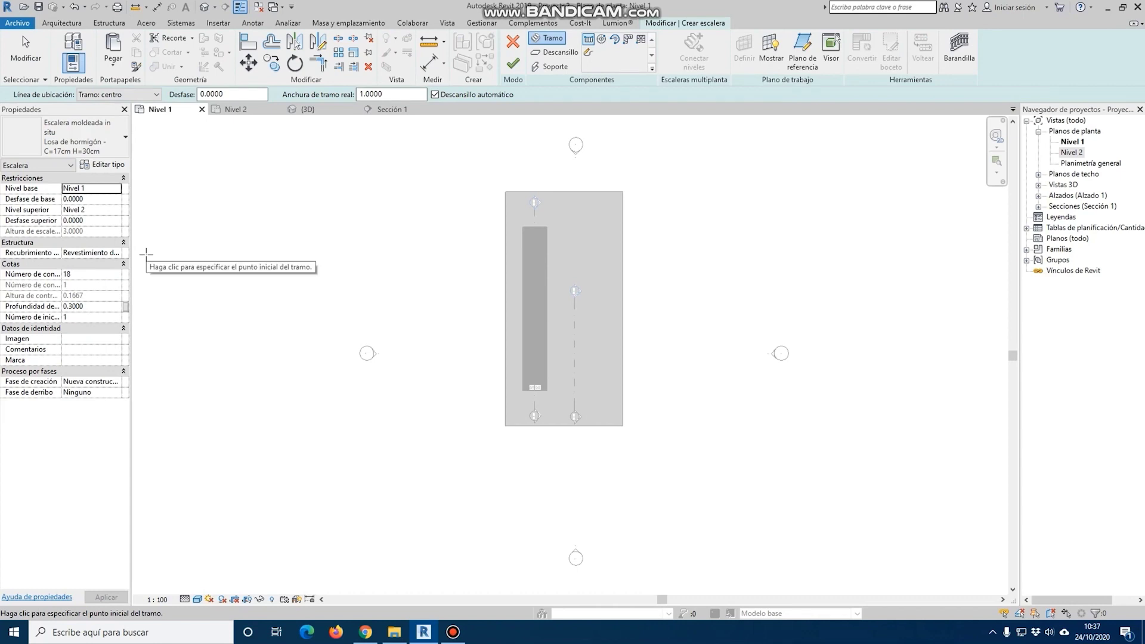
# Keep the Losa de hormigón C=17cm H=30cm stair type and view its 0.1700 riser, 0.3000 tread settings
pyautogui.click(105, 165)
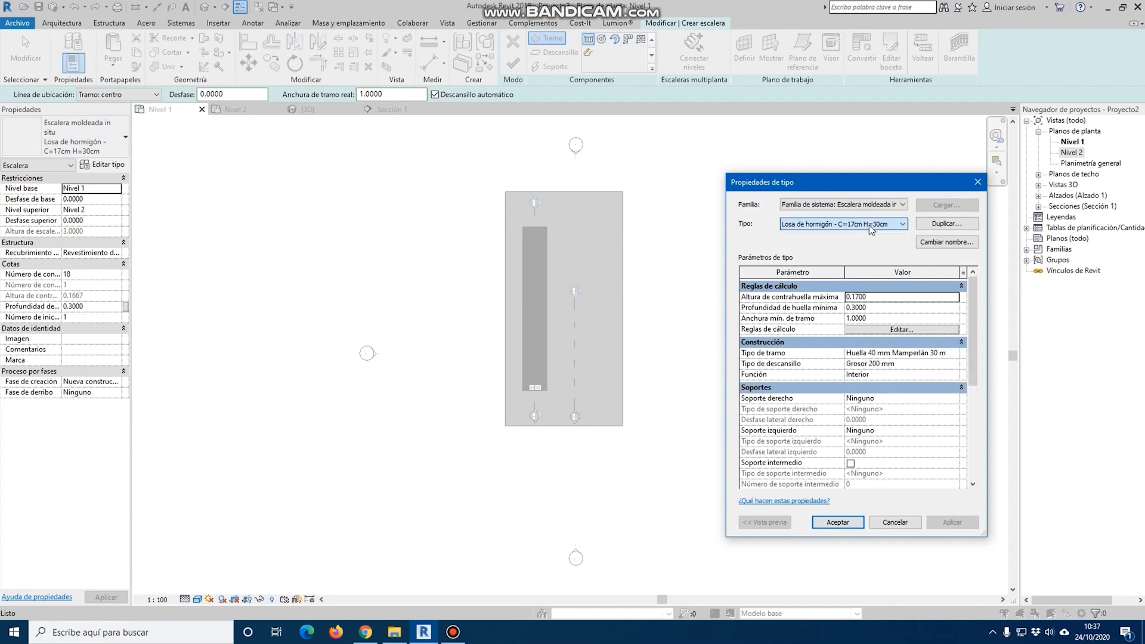
pyautogui.click(977, 182)
pyautogui.click(106, 140)
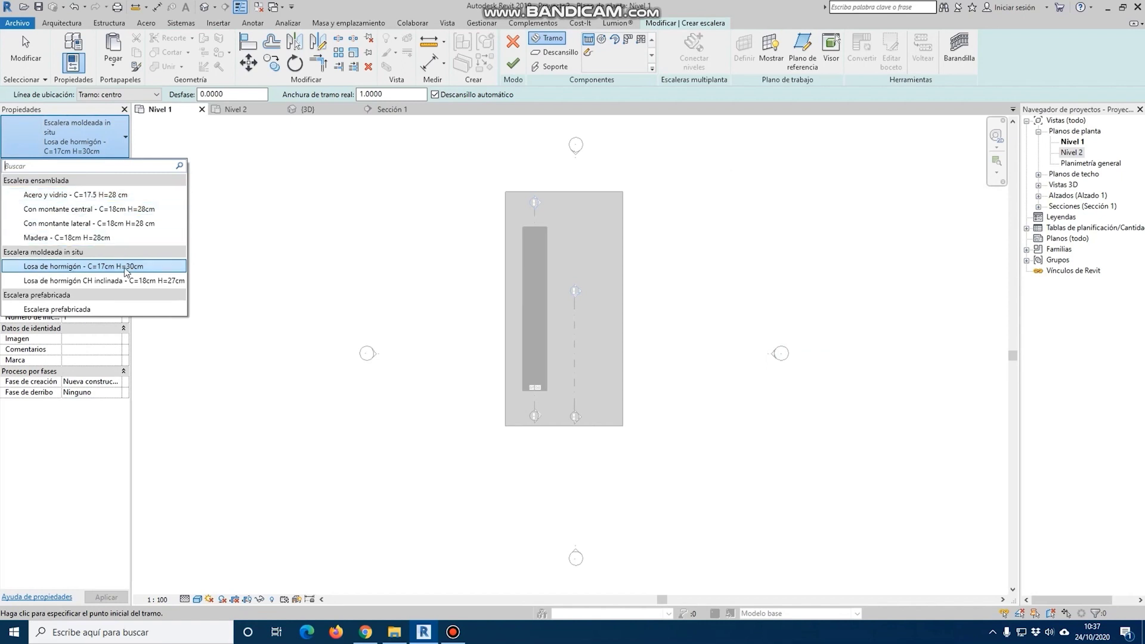
pyautogui.click(106, 140)
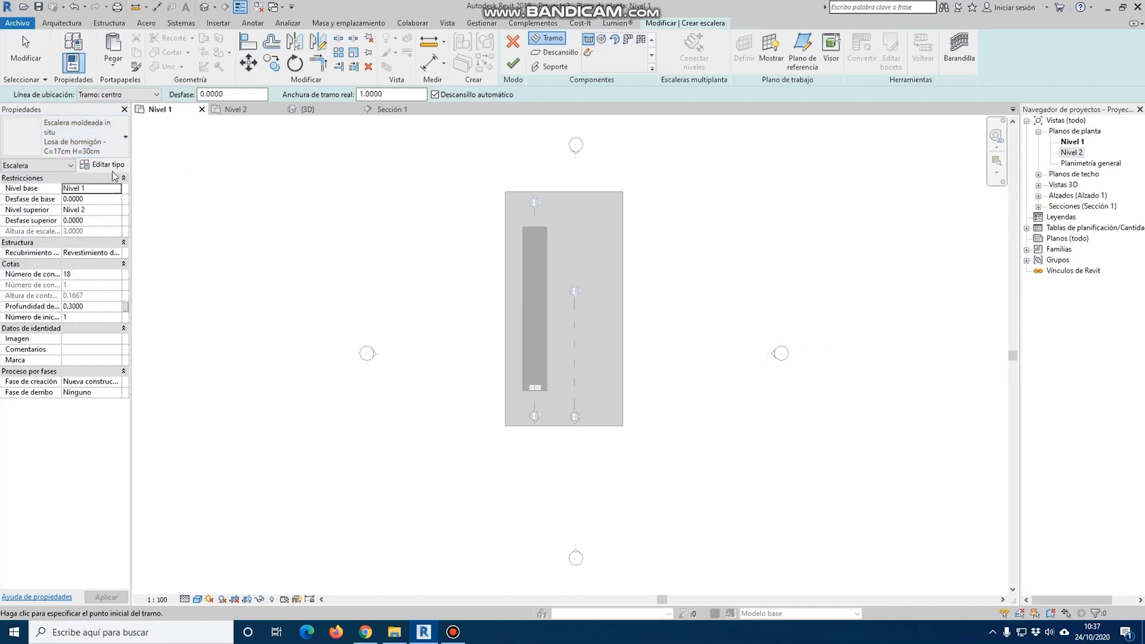
pyautogui.click(107, 165)
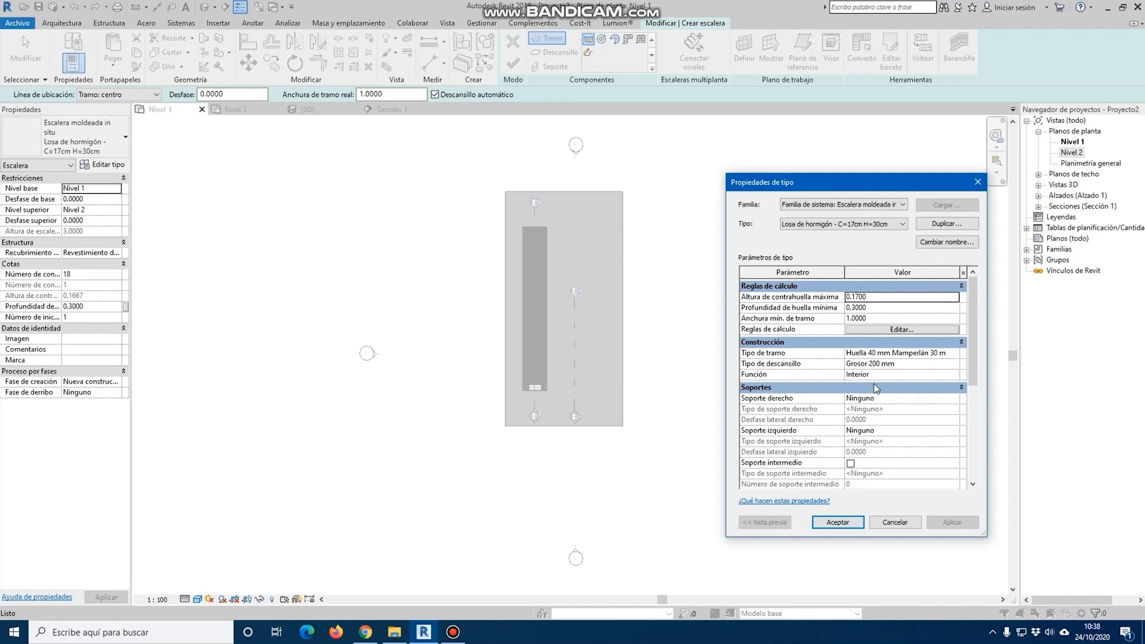
# Close the stair type properties, review the landing and support tools, and return to runs
pyautogui.click(977, 182)
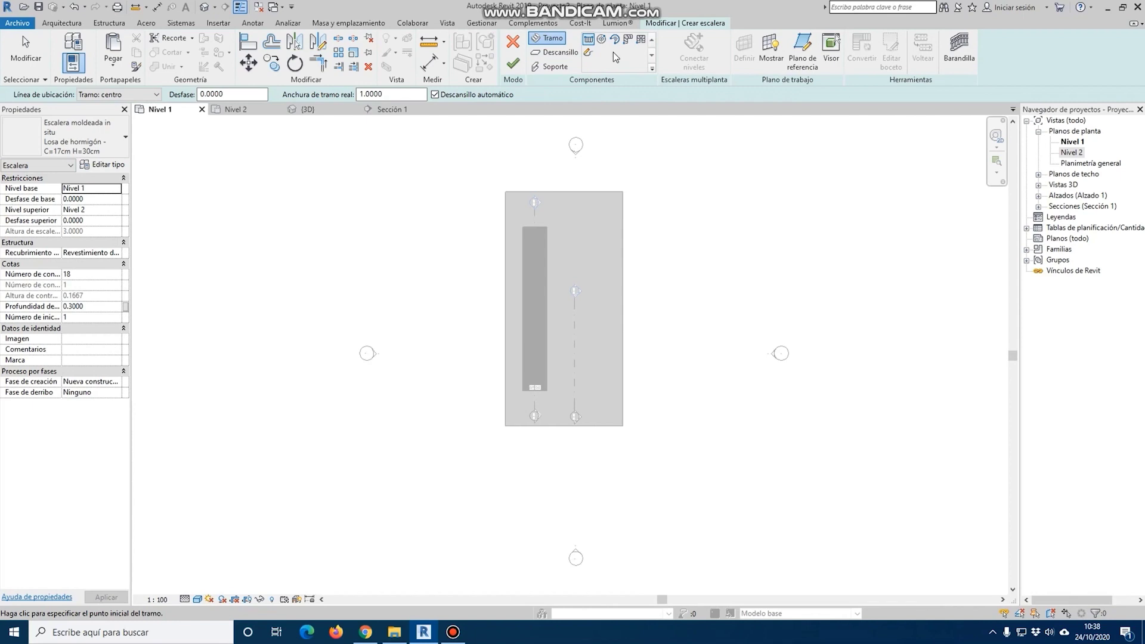
pyautogui.click(560, 53)
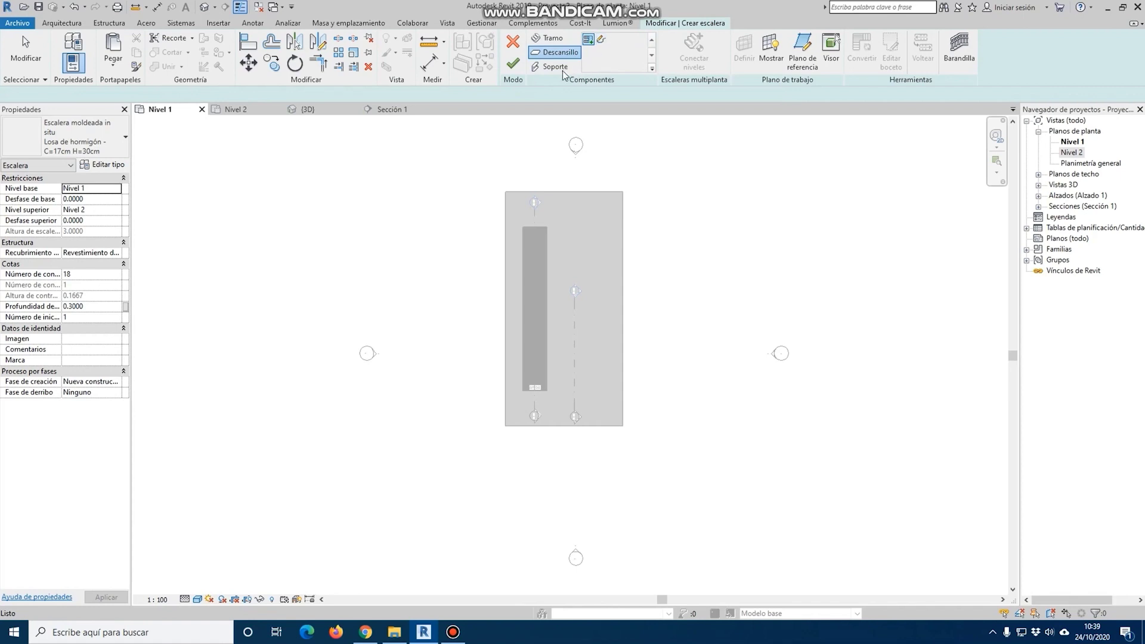
pyautogui.click(554, 67)
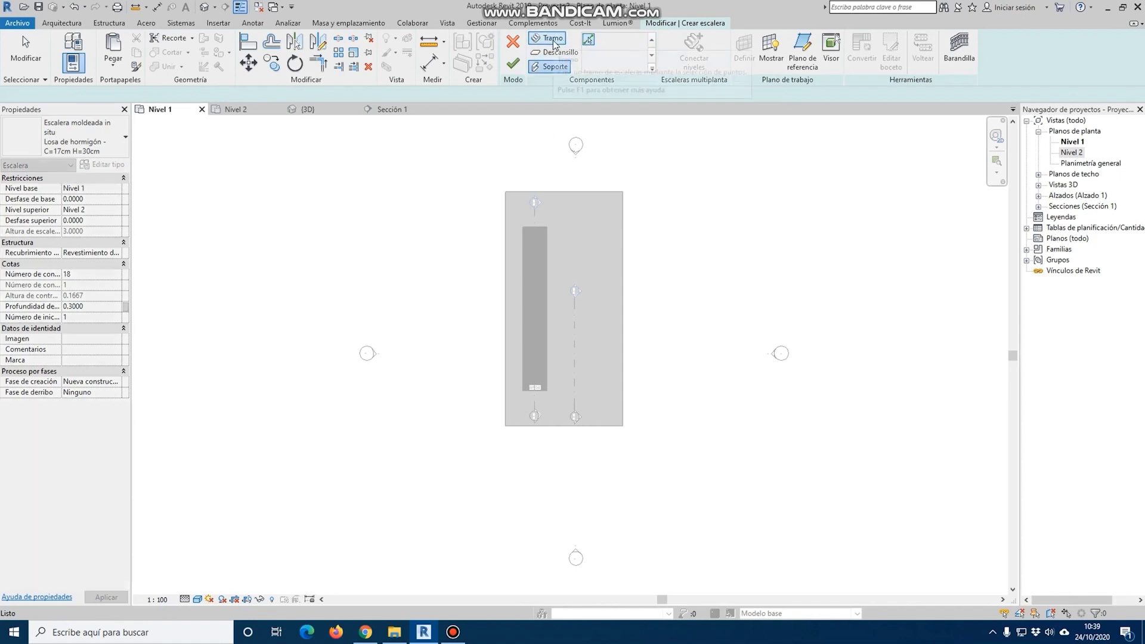
pyautogui.click(551, 39)
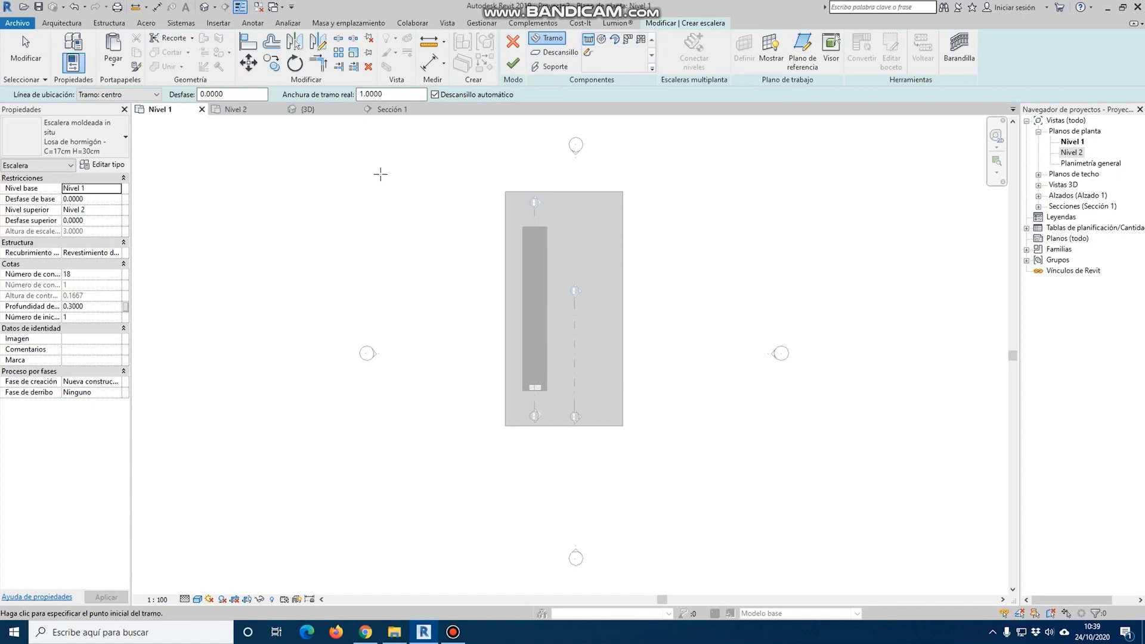
pyautogui.click(247, 111)
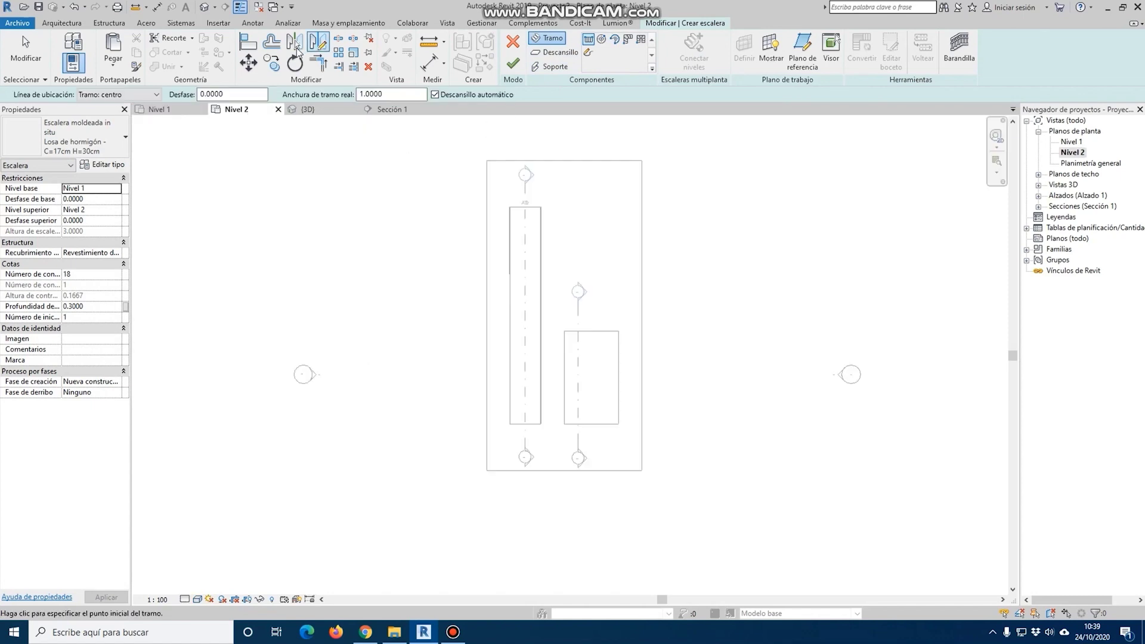
pyautogui.click(428, 40)
pyautogui.scroll(3, 570, 327)
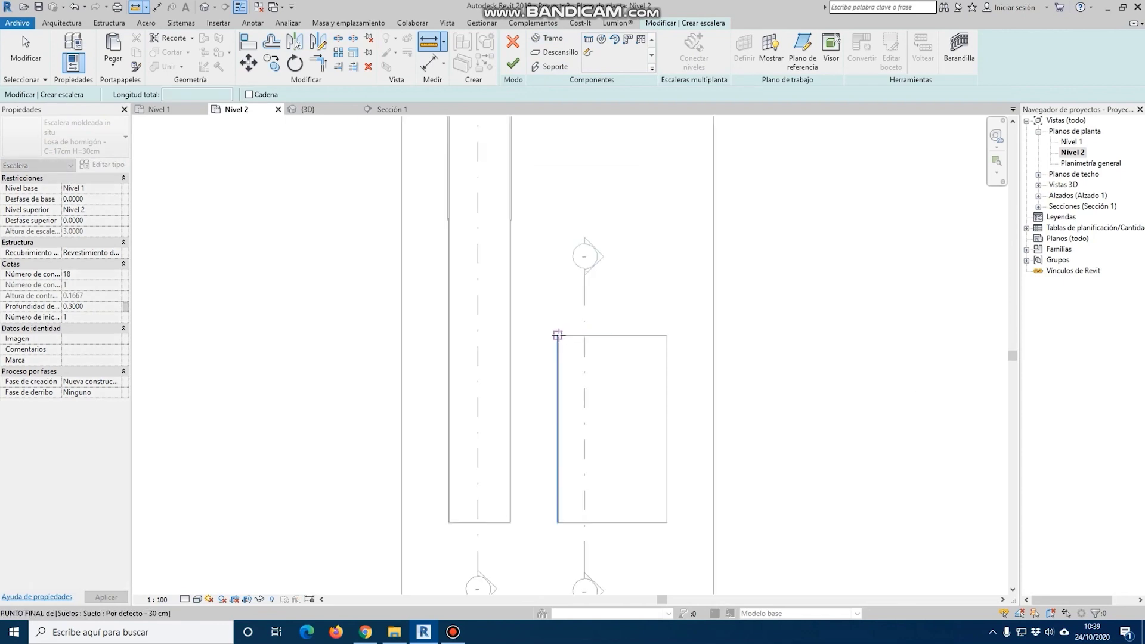
pyautogui.click(558, 335)
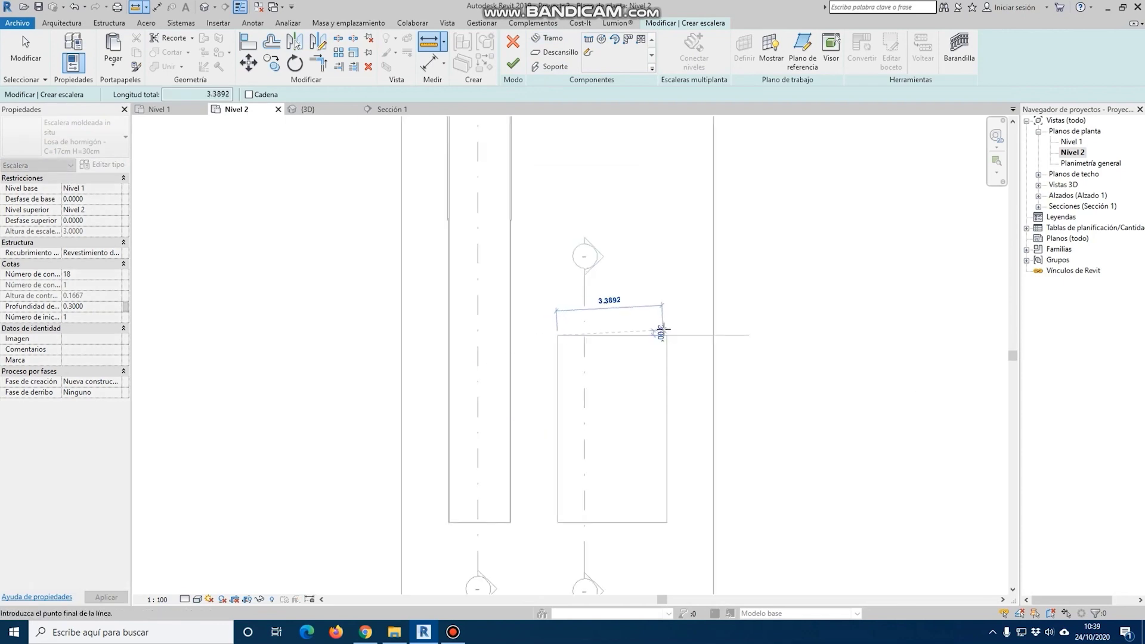
pyautogui.press('Escape')
pyautogui.press('Escape')
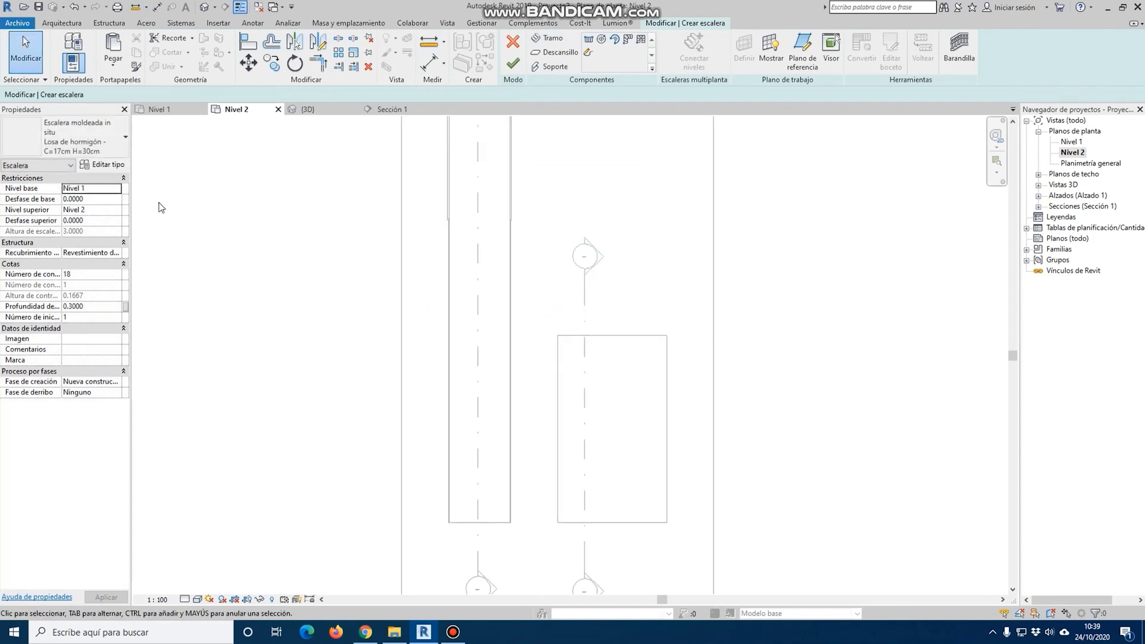
# Set the stair type's minimum run width to 1.5 and resume sketching a stair run
pyautogui.click(107, 169)
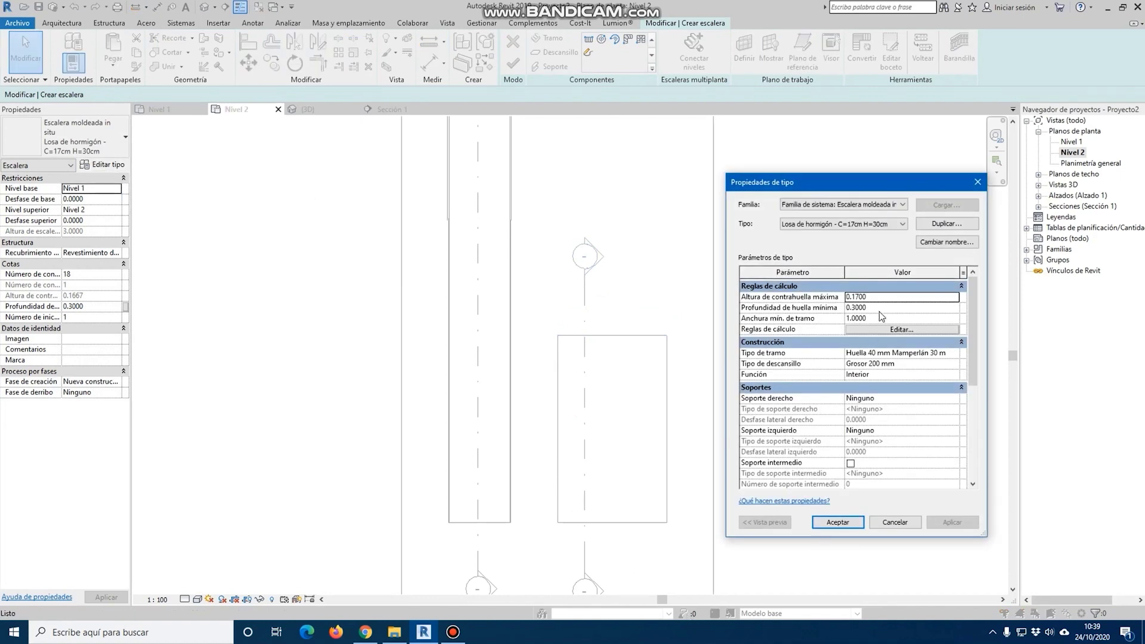
pyautogui.click(875, 318)
pyautogui.write('1.5')
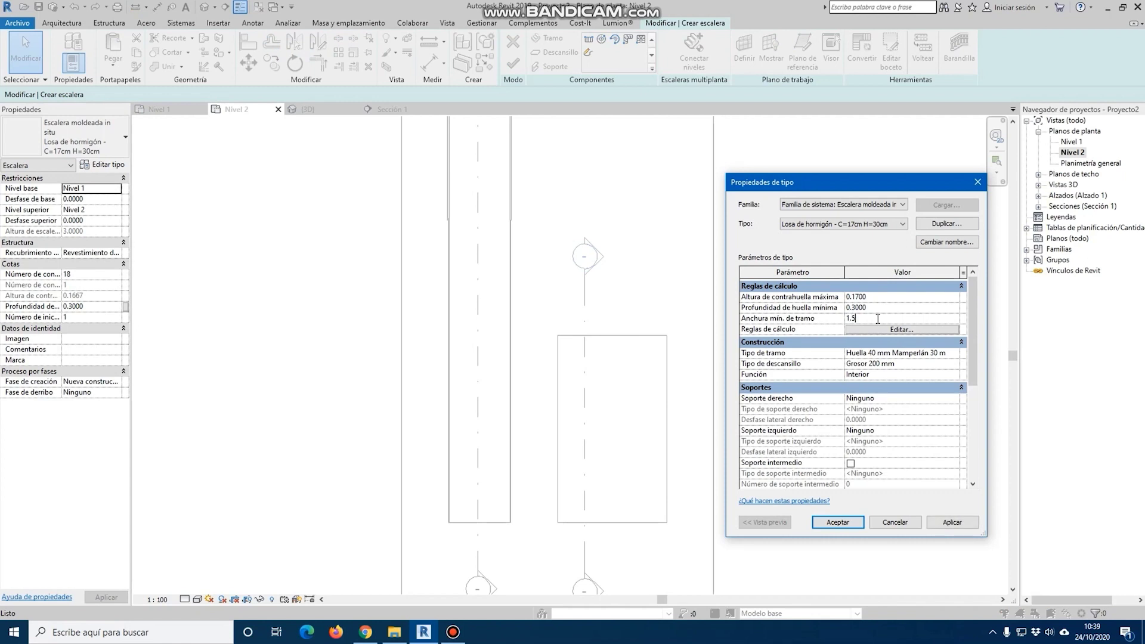
pyautogui.click(952, 522)
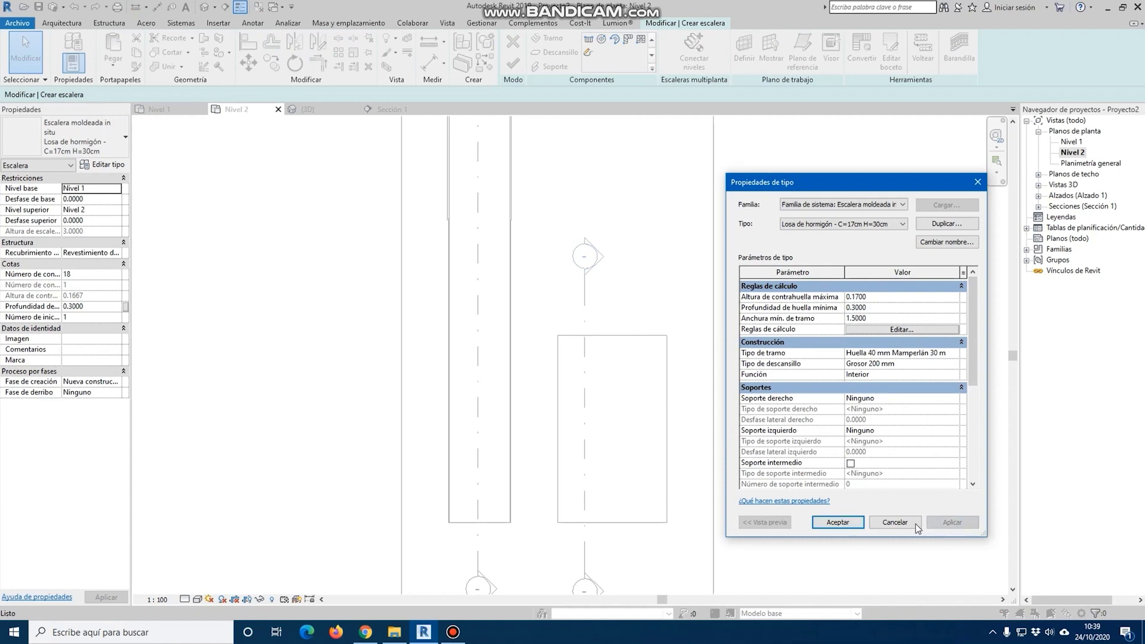
pyautogui.click(837, 522)
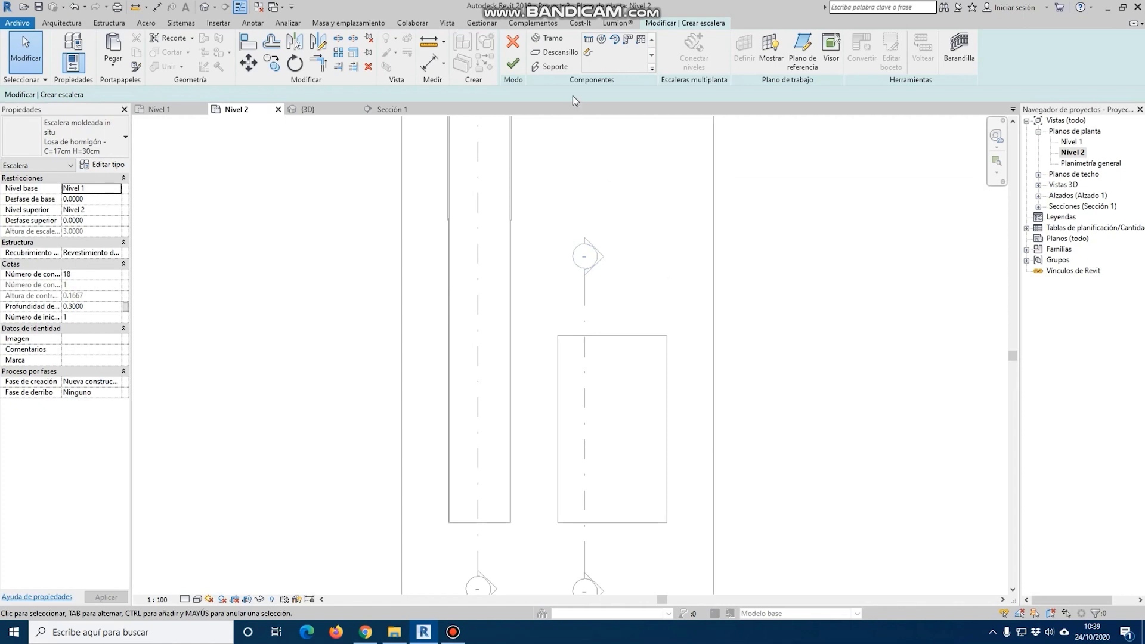
pyautogui.click(549, 40)
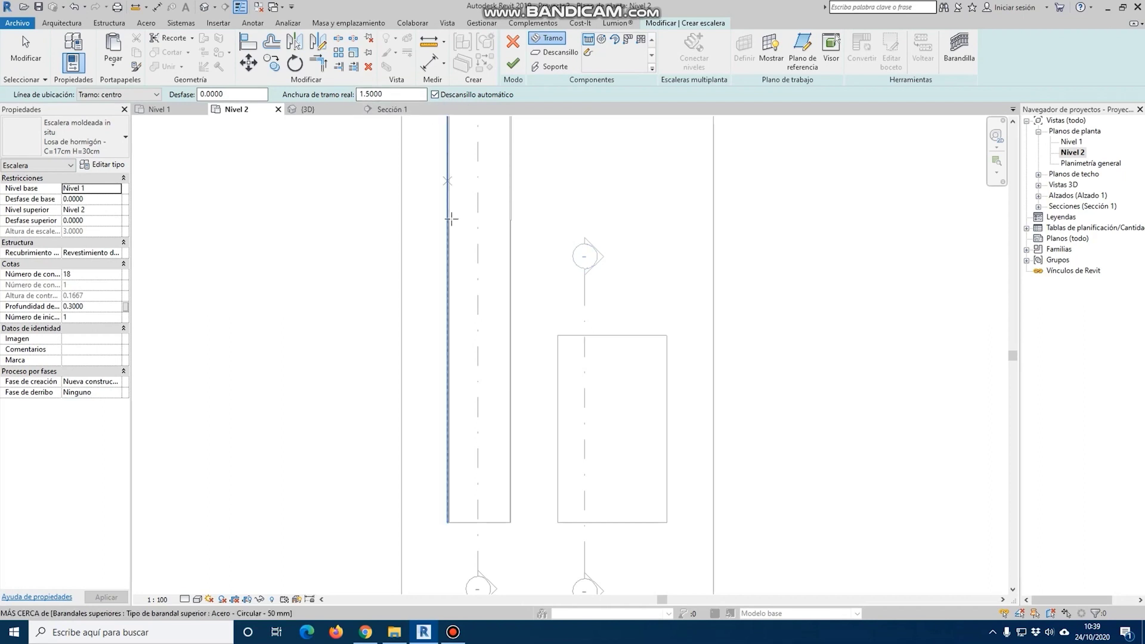
# Keep 18 risers, use Tramo: derecha as location line, and start at the opening's top-left corner
pyautogui.click(116, 272)
pyautogui.write('20')
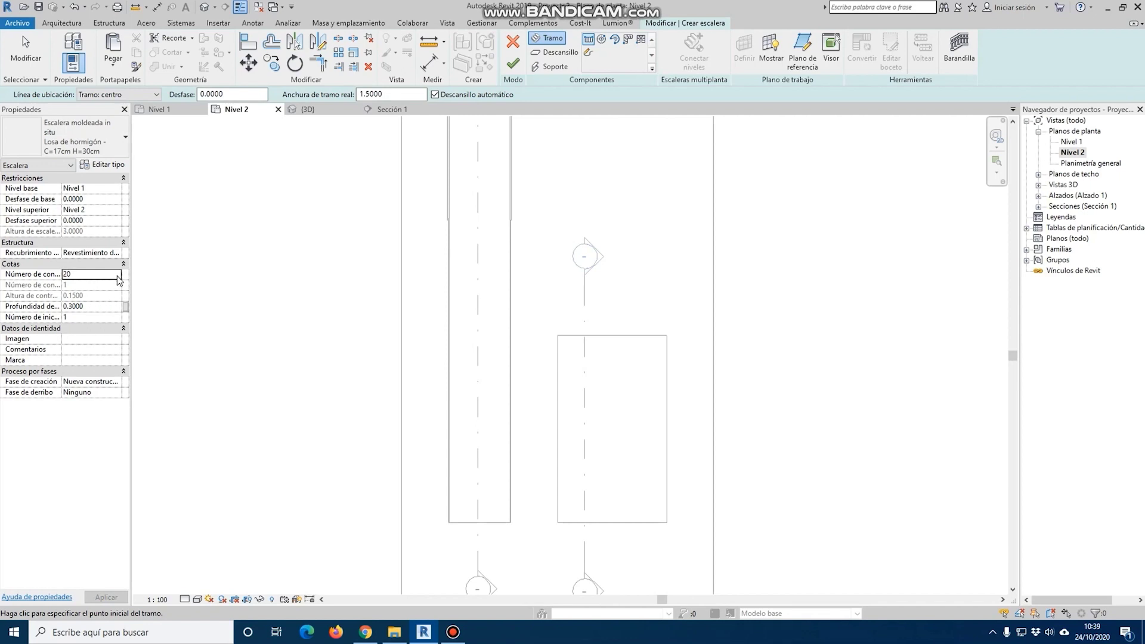
pyautogui.doubleClick(117, 277)
pyautogui.click(120, 96)
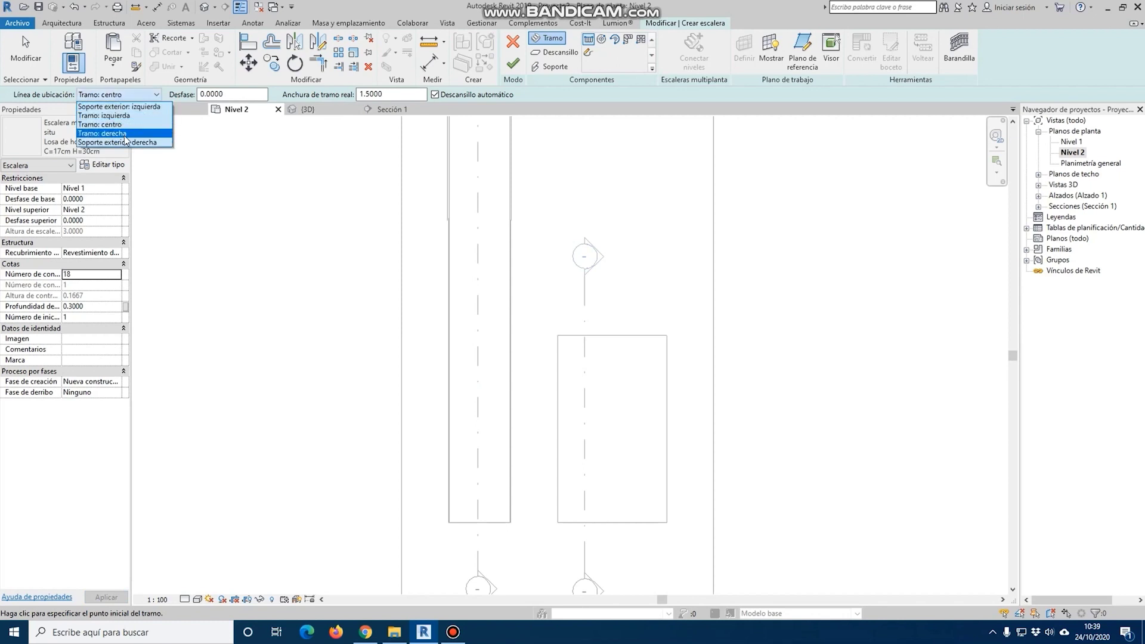
pyautogui.click(125, 134)
pyautogui.click(558, 335)
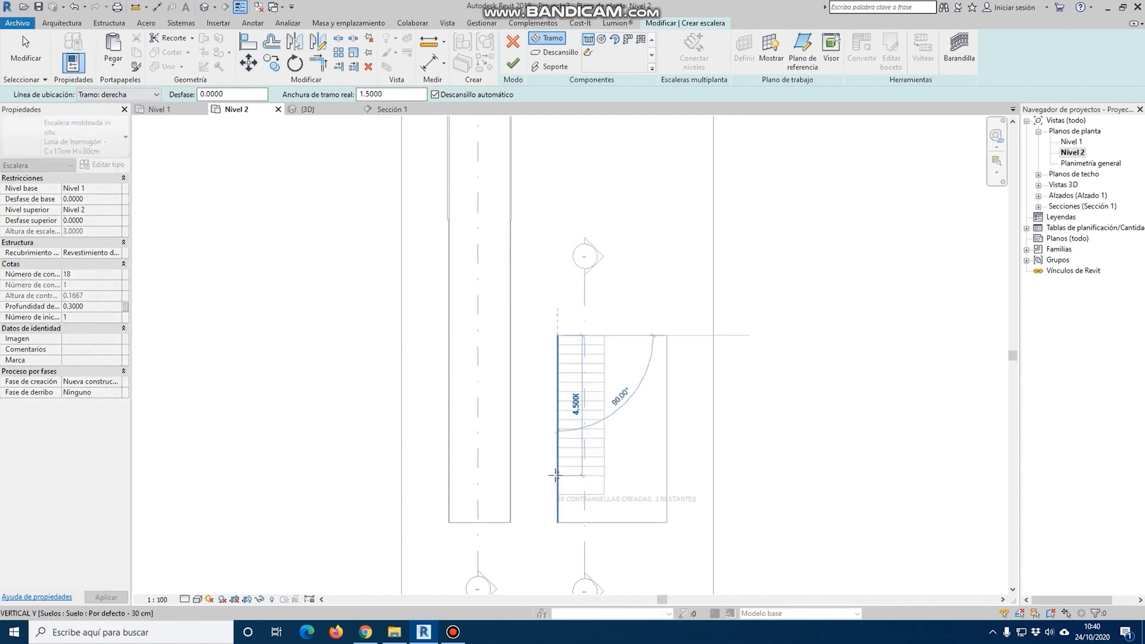
# Draw two side-by-side 9-riser runs, the second ending at the opening's top
pyautogui.click(559, 412)
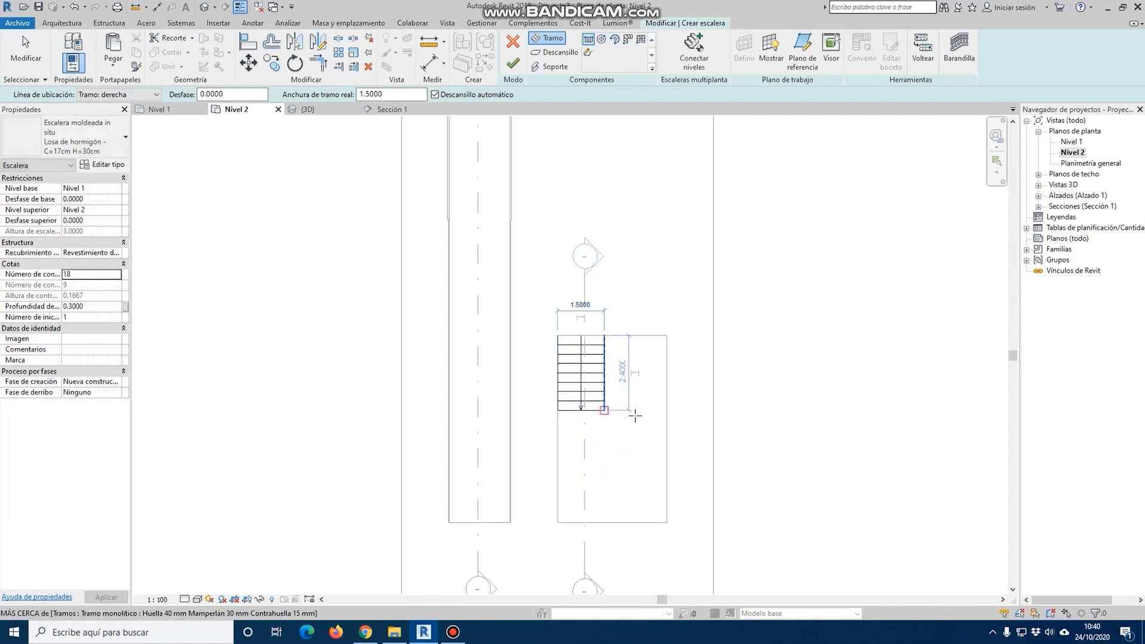
pyautogui.click(666, 411)
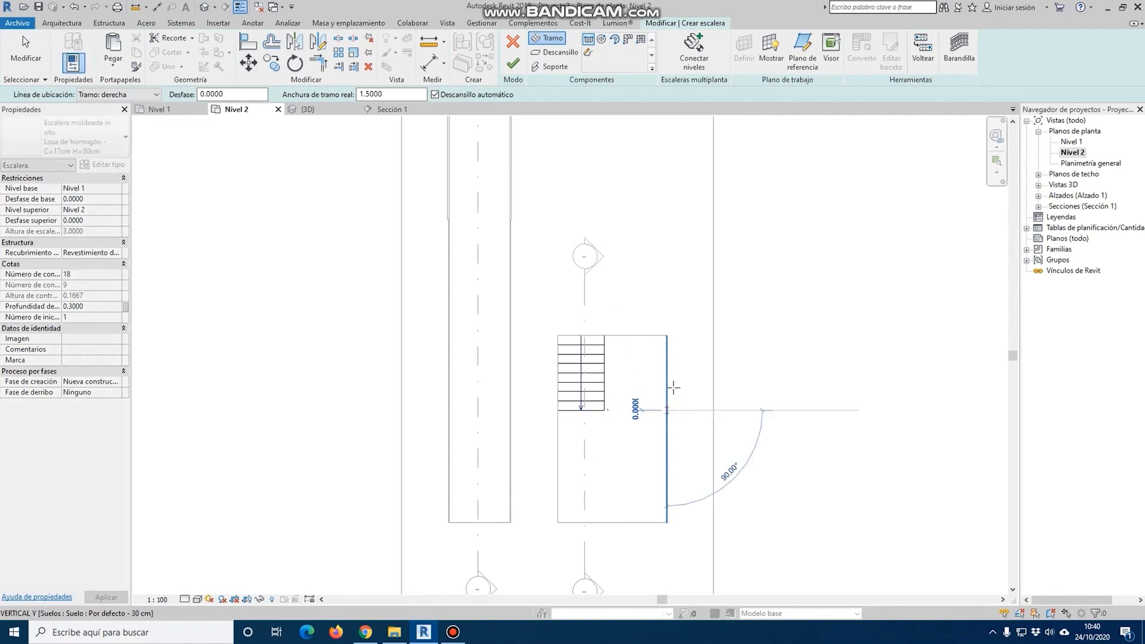
pyautogui.click(667, 336)
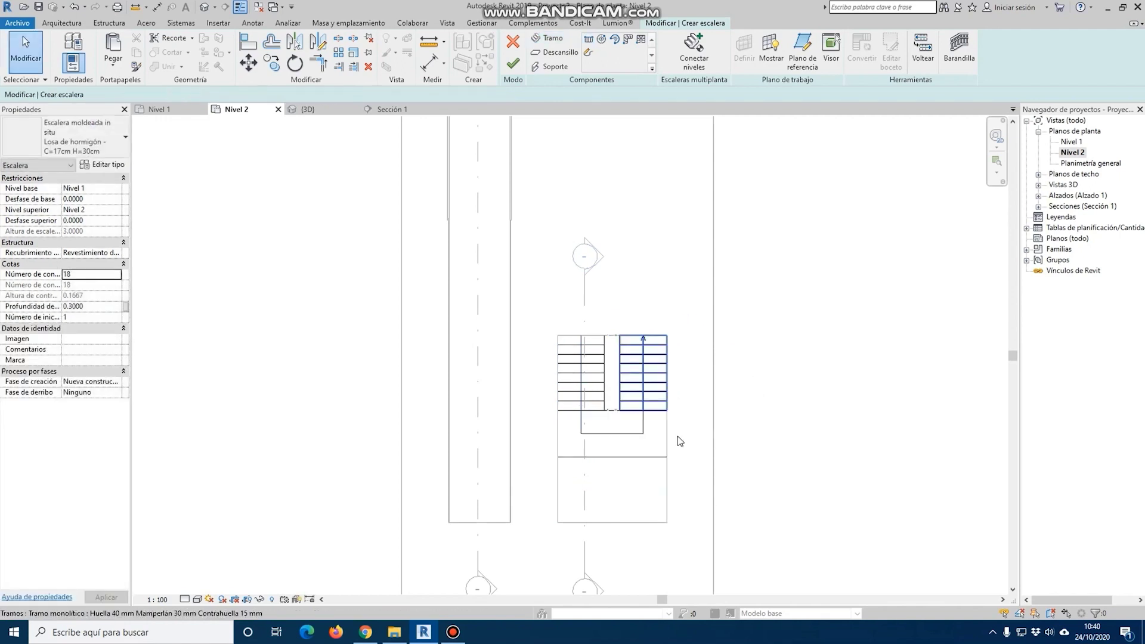
pyautogui.press('Escape')
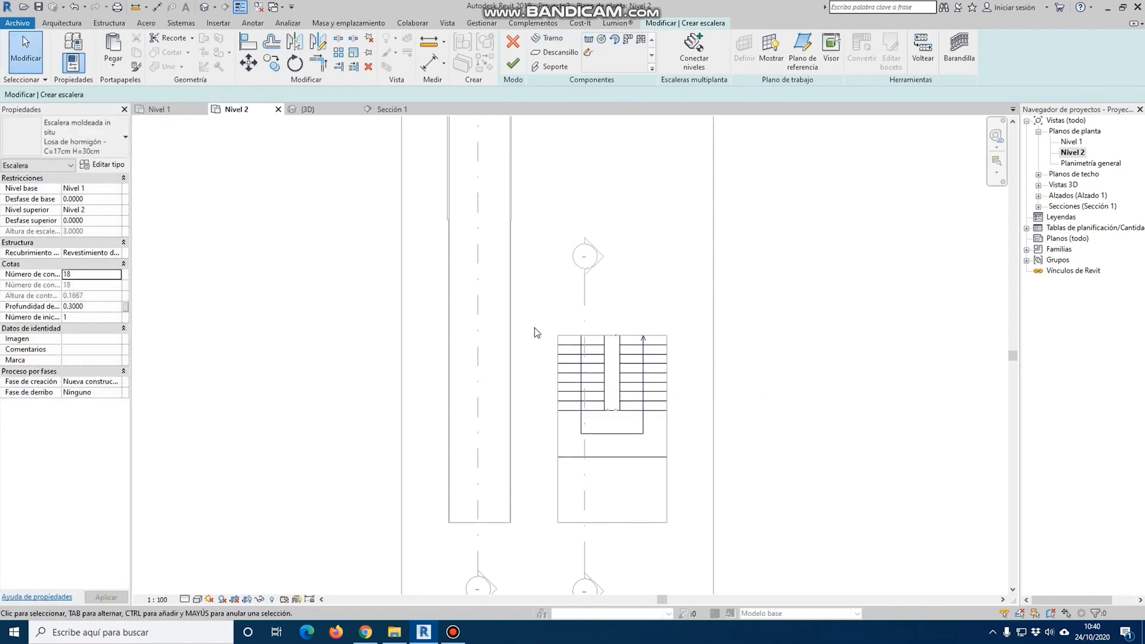
# Stretch the landing down to the opening's bottom edge
pyautogui.click(626, 455)
pyautogui.moveTo(614, 482); pyautogui.dragTo(614, 524)
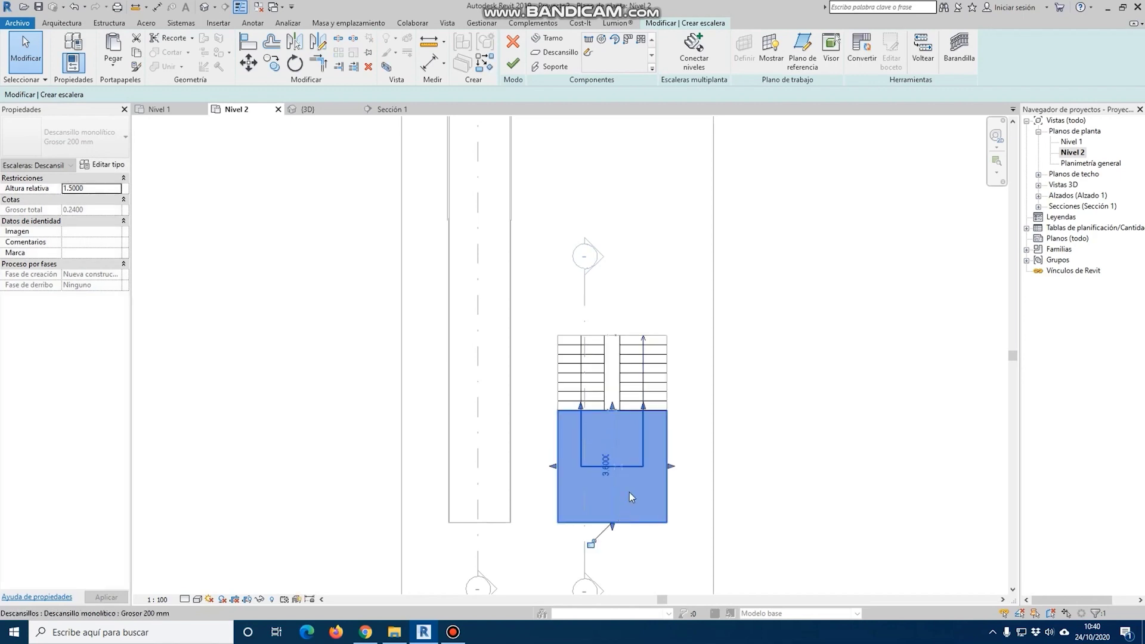
pyautogui.click(749, 396)
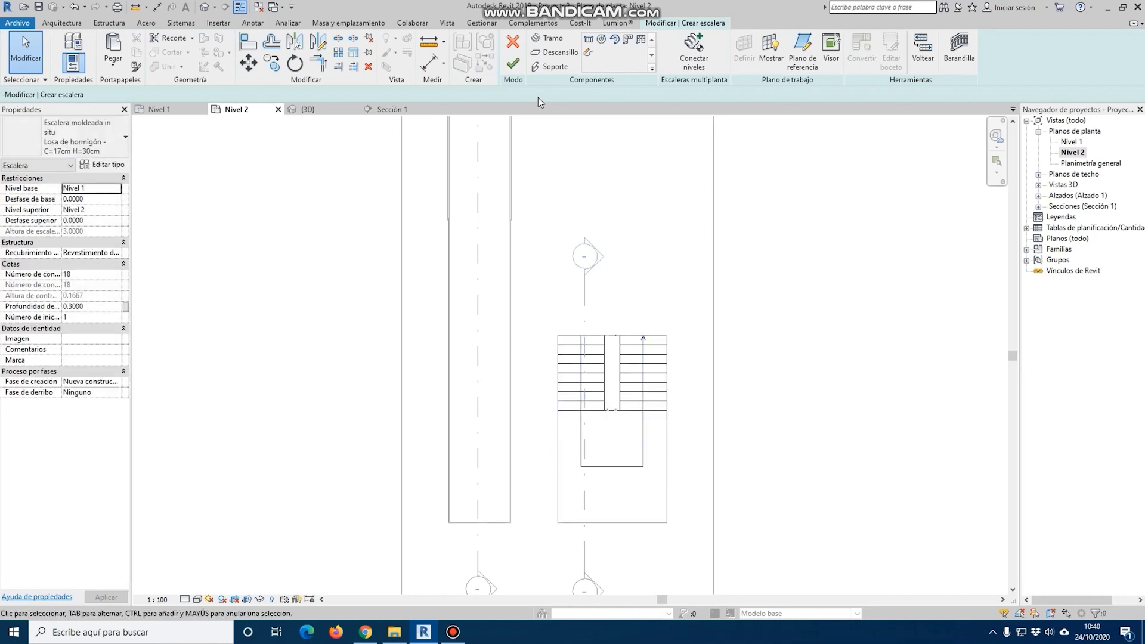
# Finish the stair and open Sección 2 to see both flights climbing from 0.00 to 3.00
pyautogui.click(511, 65)
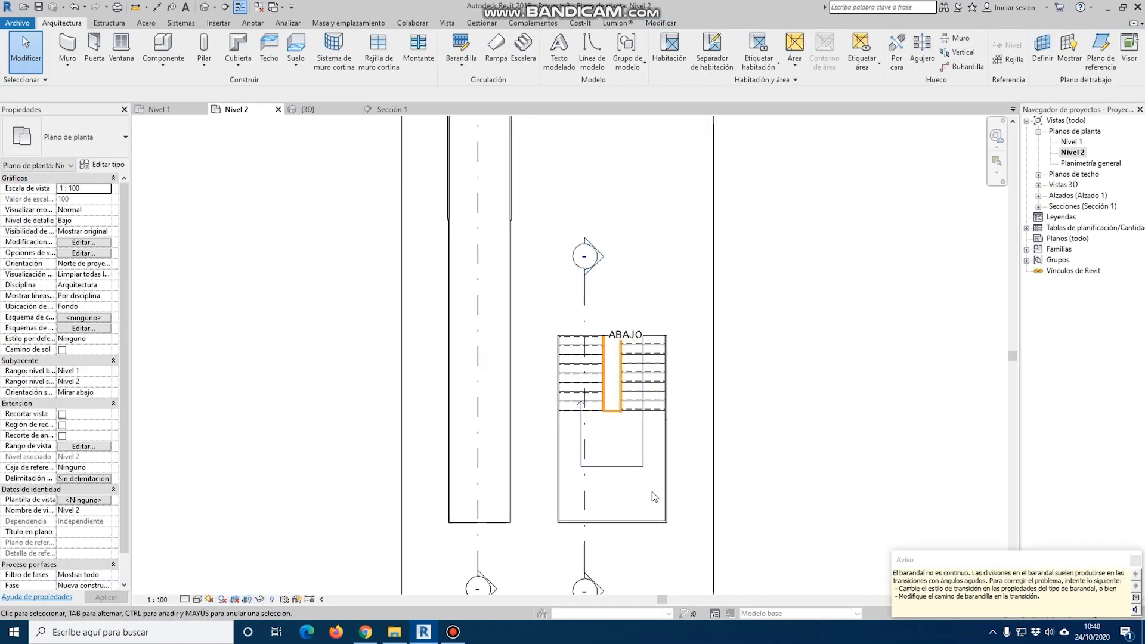
pyautogui.click(409, 111)
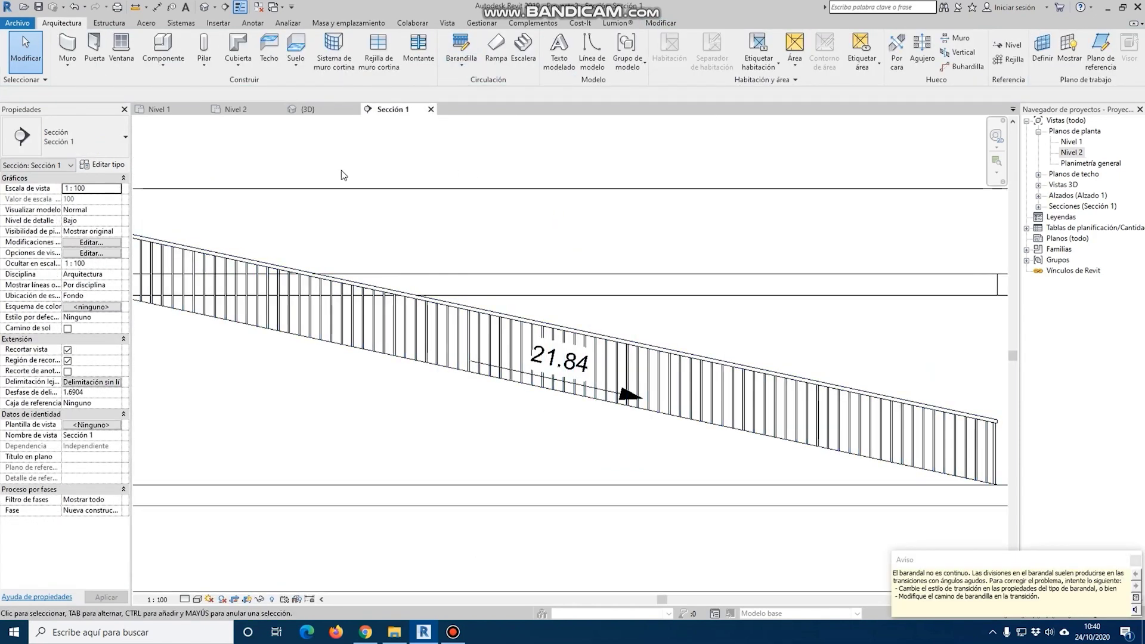
pyautogui.click(242, 110)
pyautogui.doubleClick(602, 254)
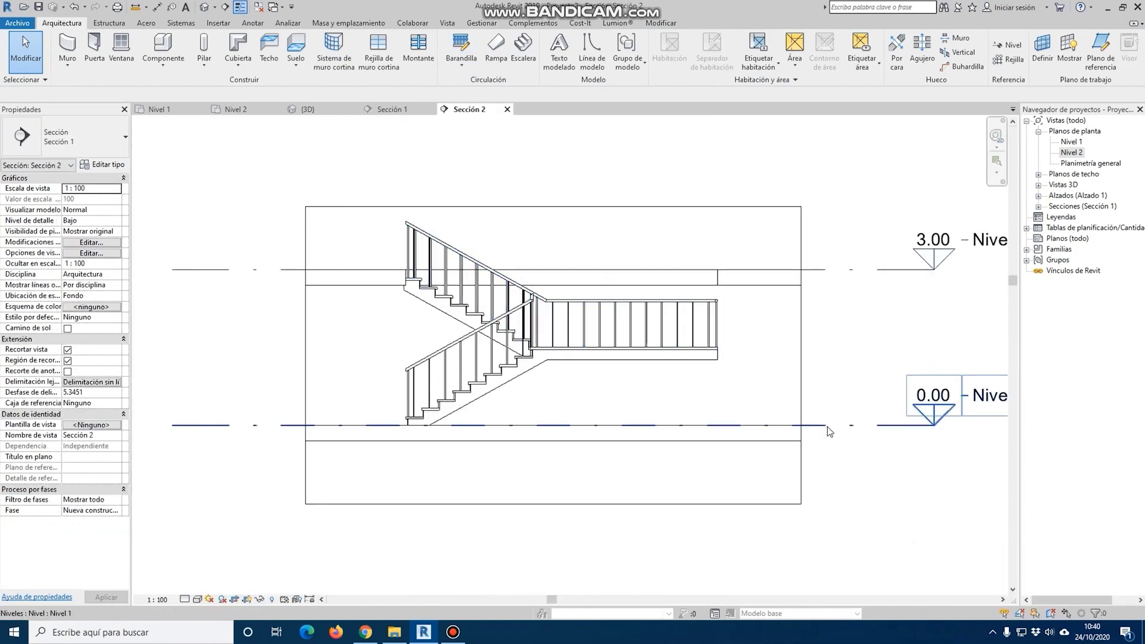